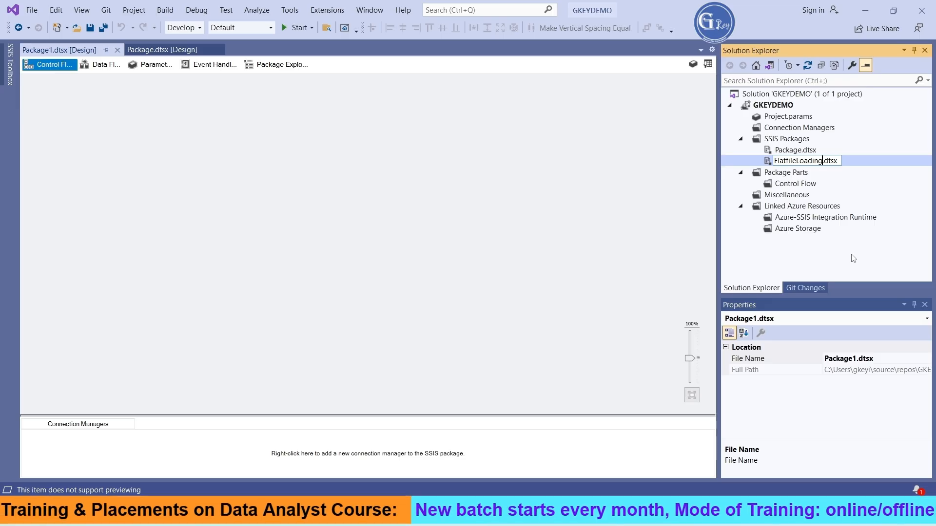
Apply the package name FlatfileLoading.dtsx and accept reloading all externally changed files.
click(553, 244)
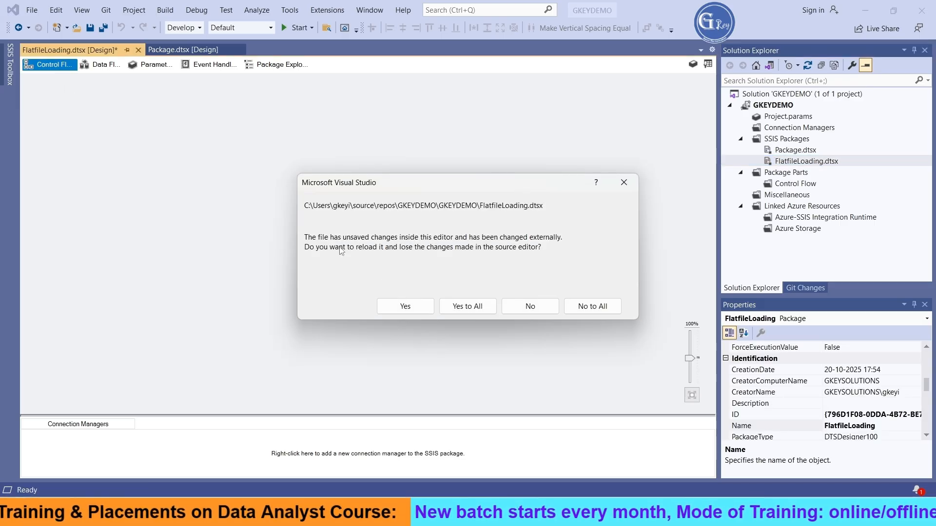
click(483, 312)
Add a Data Flow Task to the FlatfileLoading control flow and open its data flow for editing.
click(10, 63)
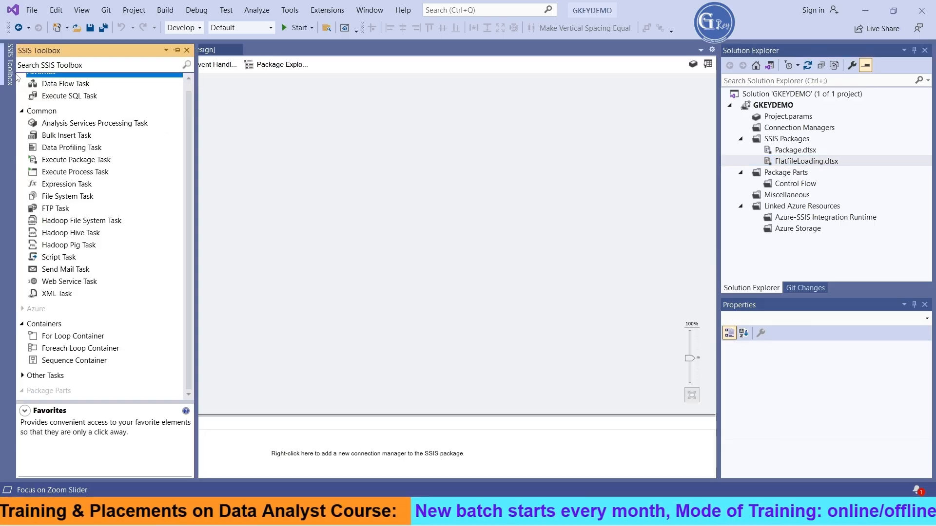
drag(66, 84, 267, 127)
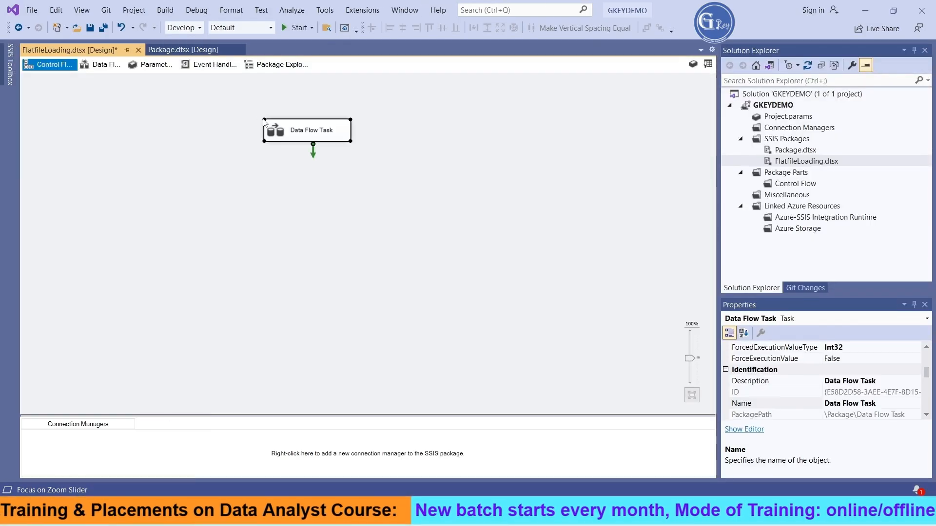
double_click(281, 136)
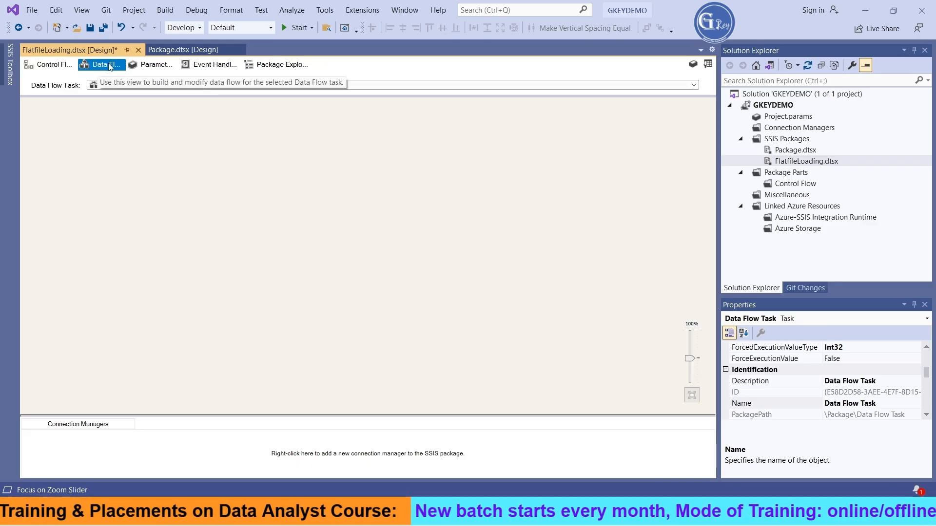
Add a Flat File Source from the Other Sources group to the data flow.
click(11, 67)
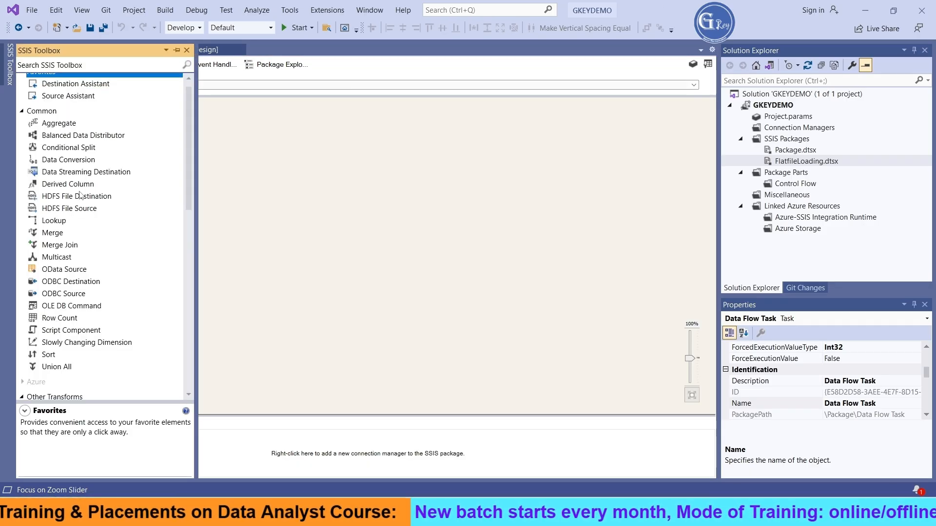
scroll(138, 273, down, 10)
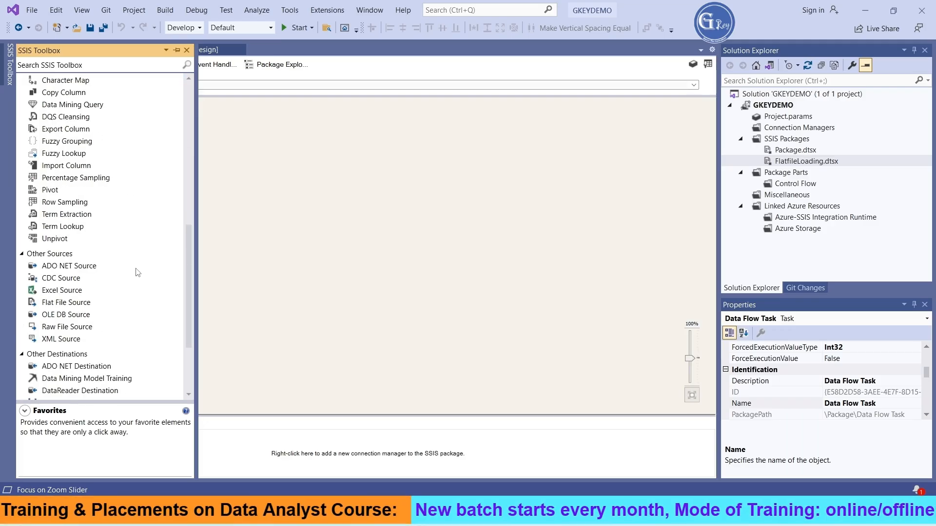
click(62, 255)
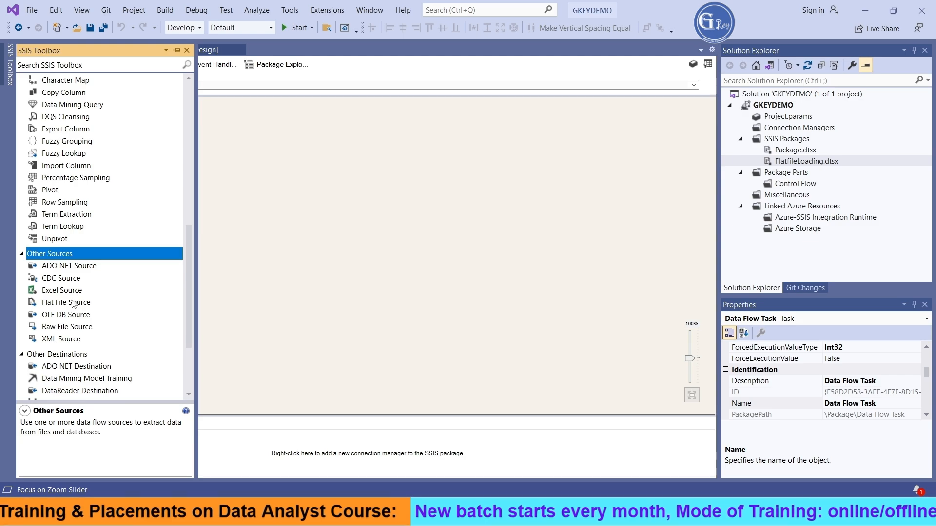
drag(74, 303, 287, 162)
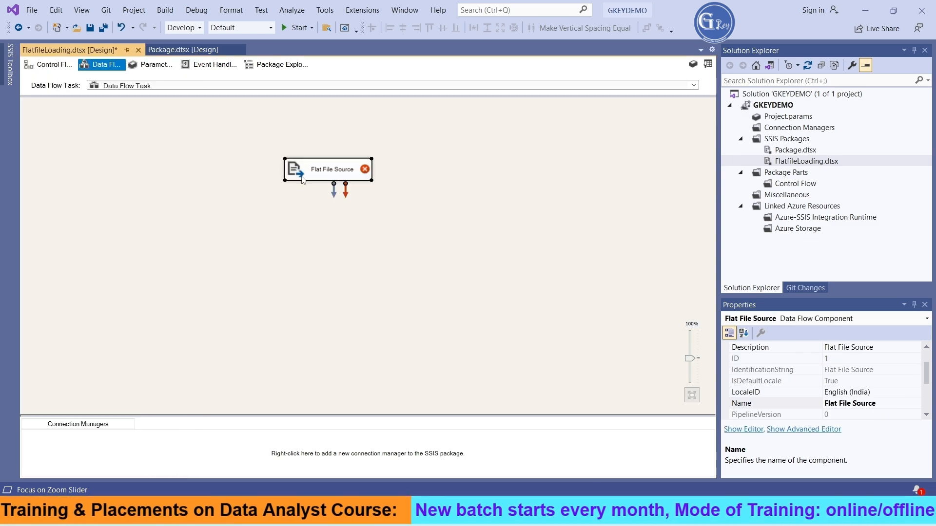
Start a new connection manager for the Flat File Source and name it "FlatfileLoaging Connection".
double_click(301, 179)
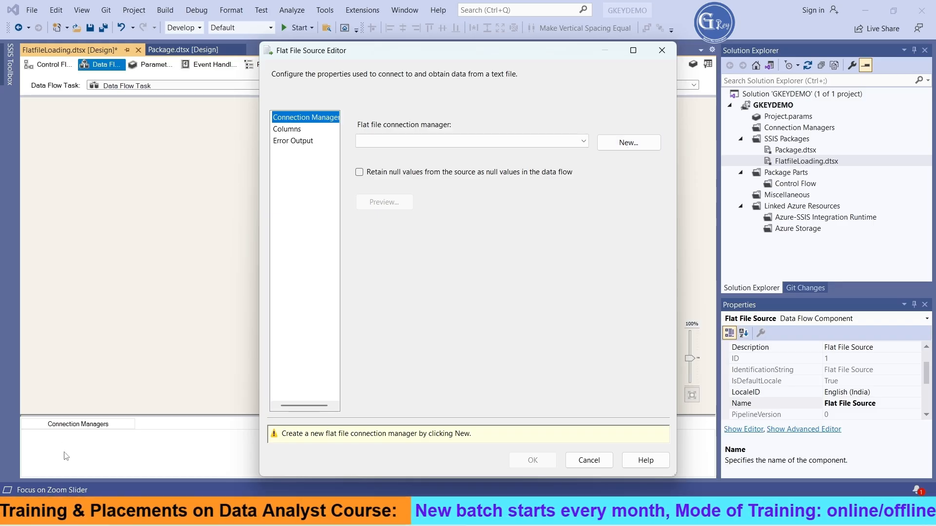
click(631, 143)
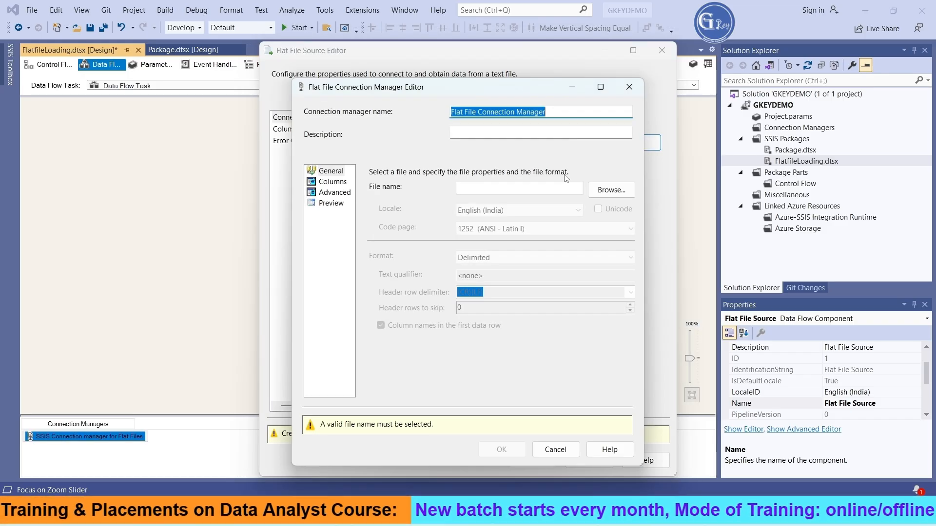
drag(553, 111, 446, 112)
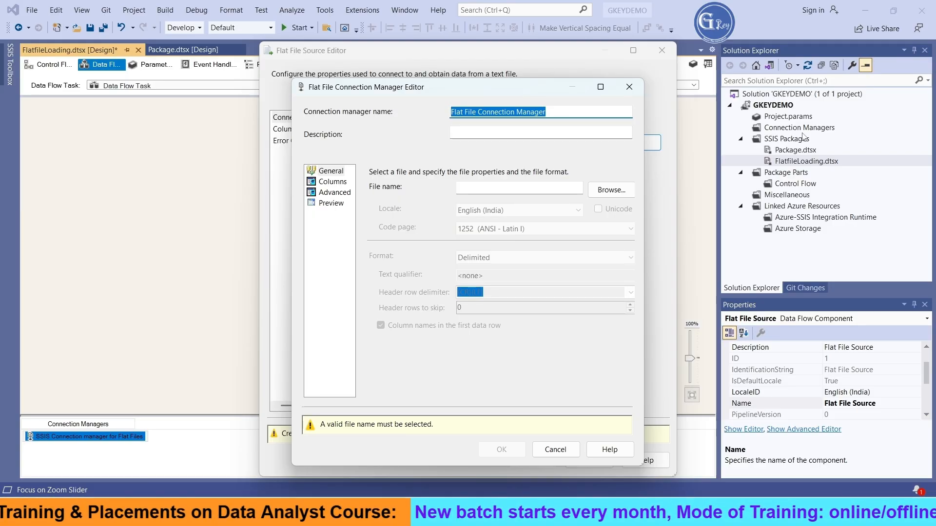
text(Flatf)
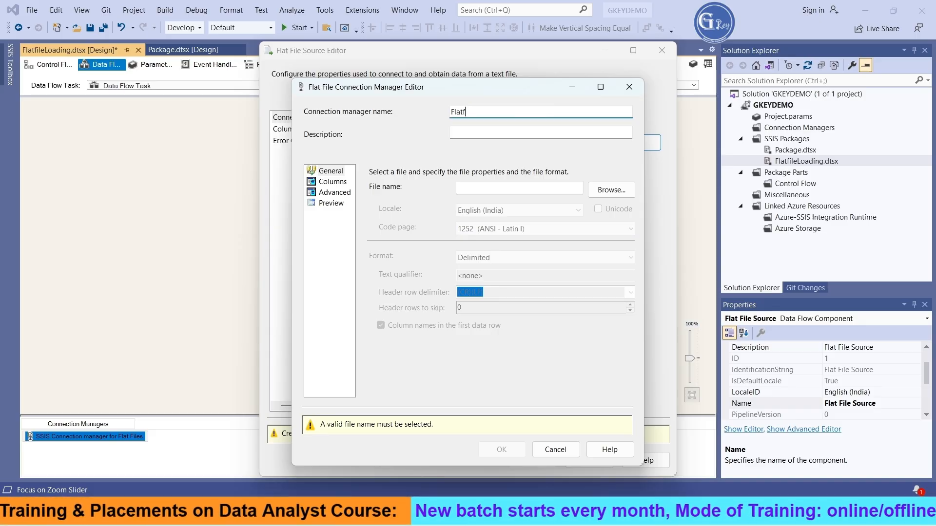
text(ileLoaging)
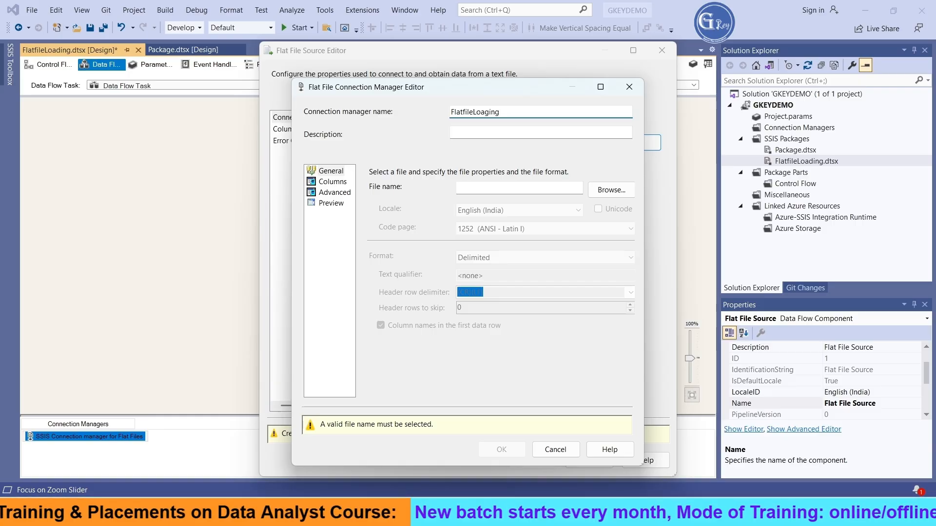
text( Connection)
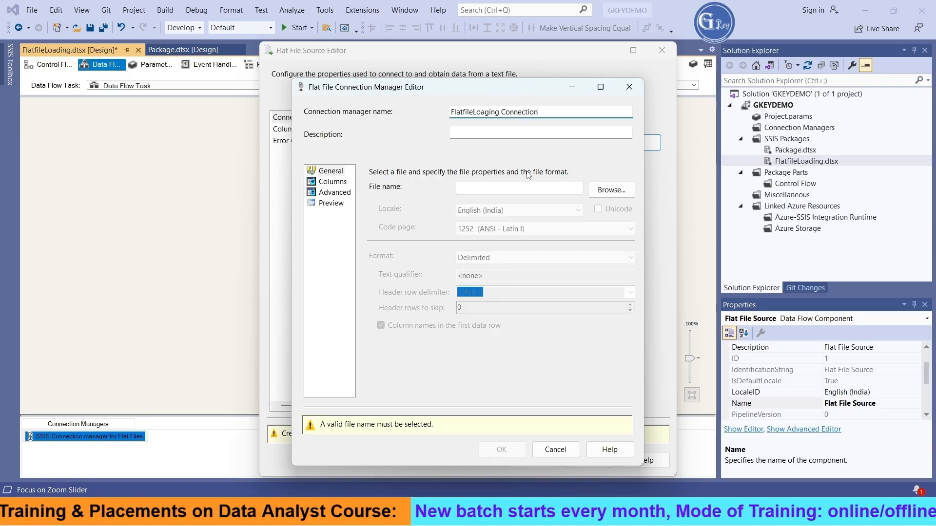
Set the connection's file to CommaDelimetedFile.csv from D:\Files\Part1, using the Delimited format.
click(611, 189)
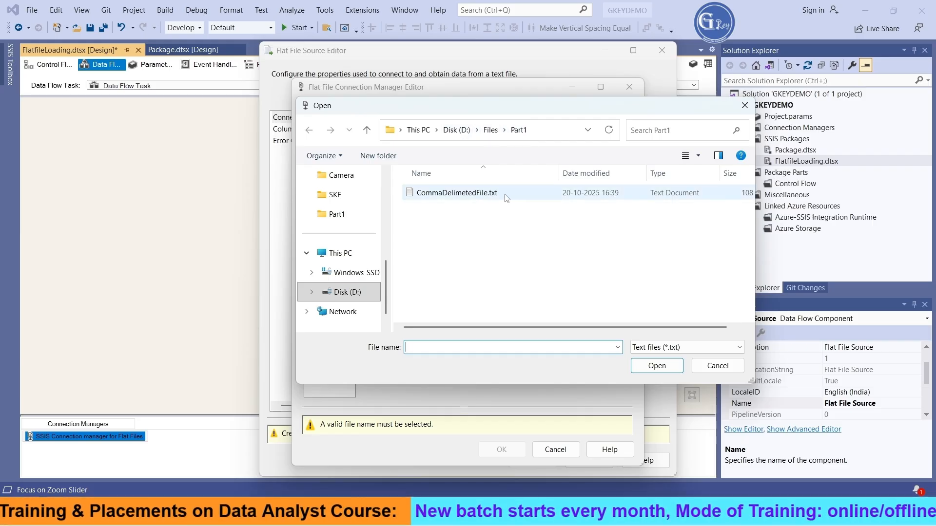
click(734, 348)
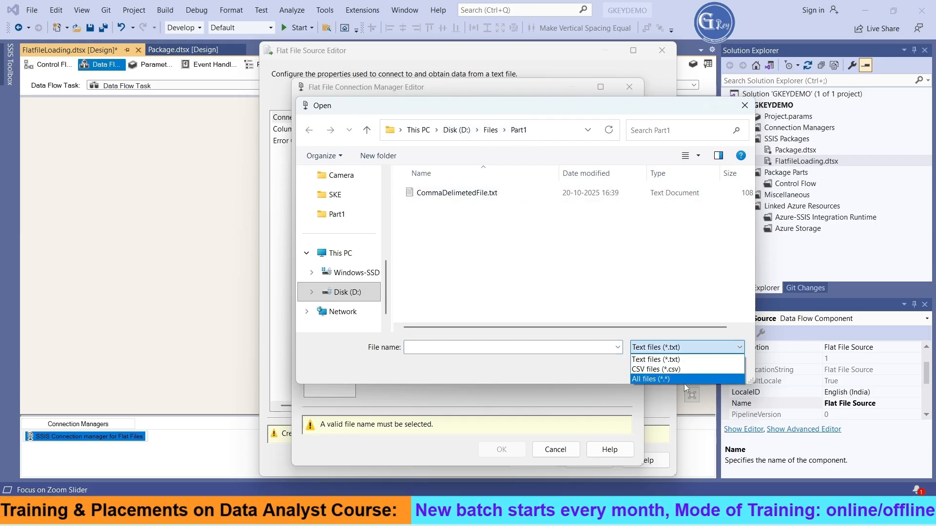
click(671, 378)
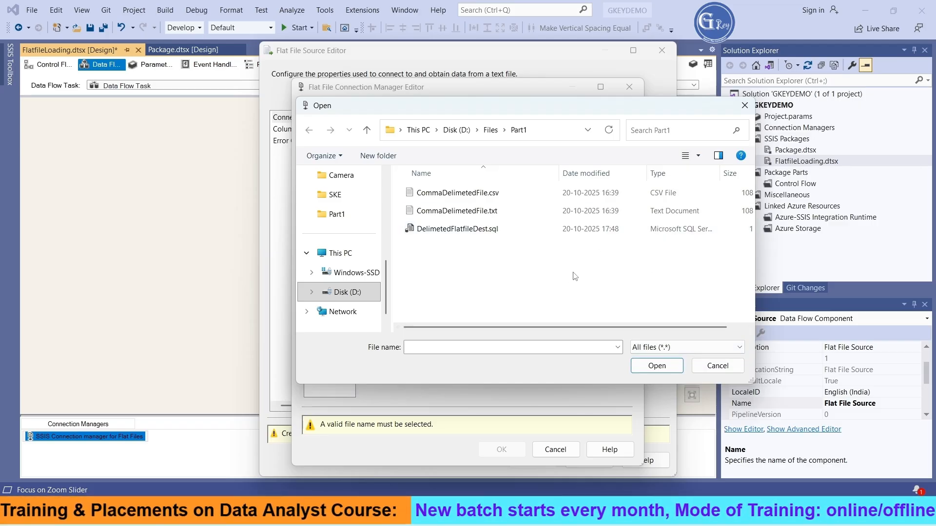
click(496, 198)
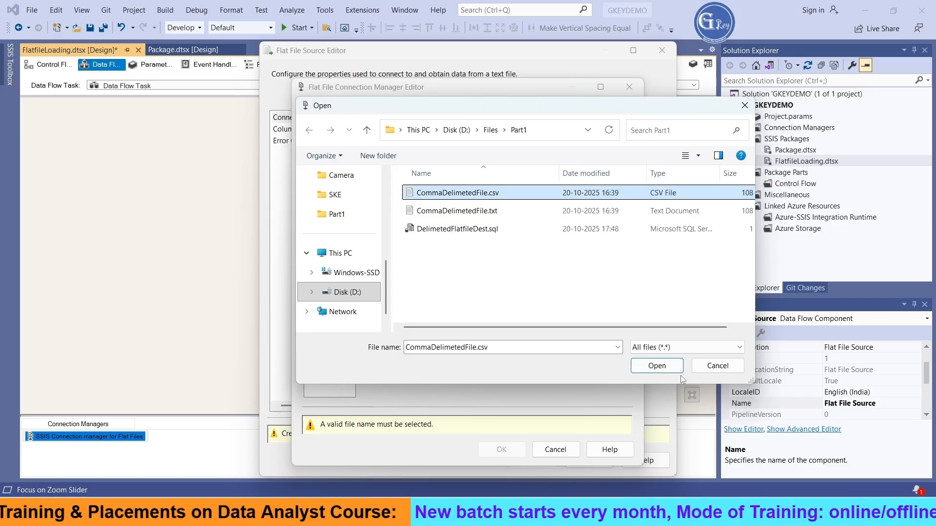
click(665, 370)
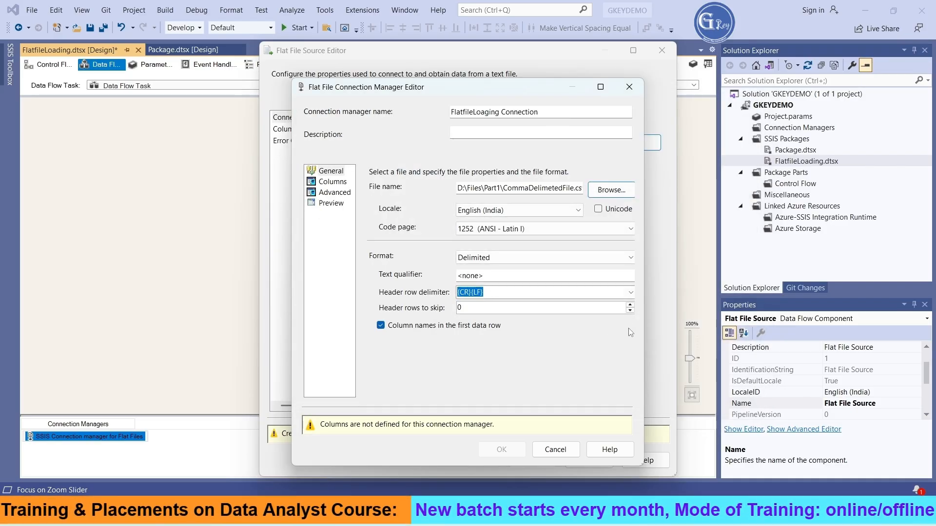
click(533, 261)
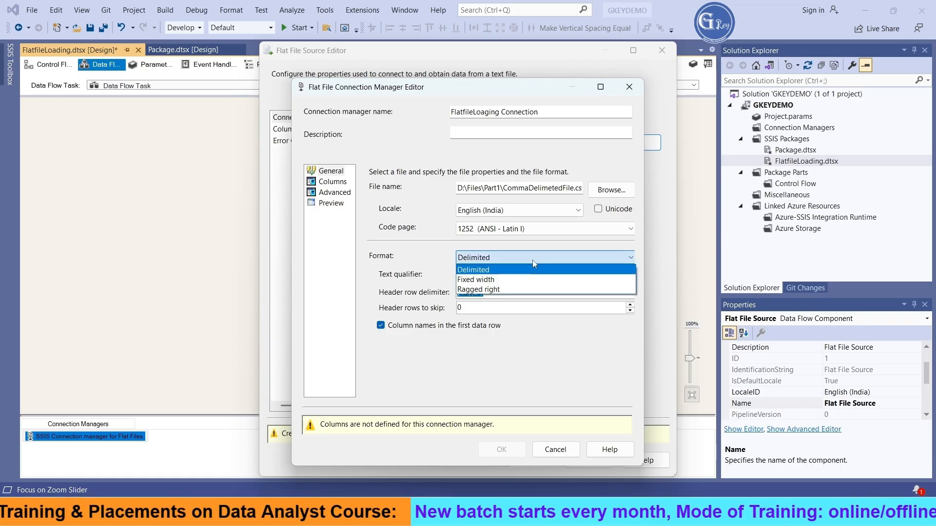
click(510, 272)
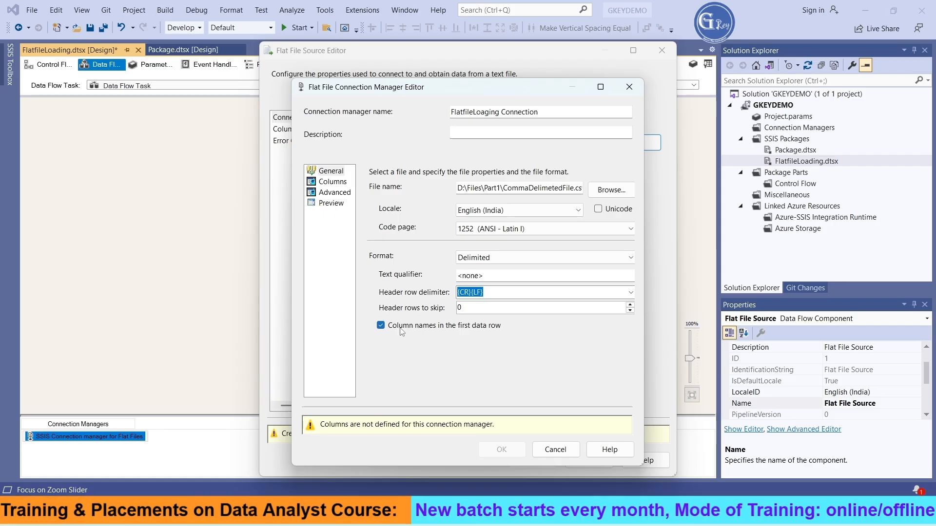
Load the column definitions of the CSV connection, and review the column properties and data preview.
click(333, 182)
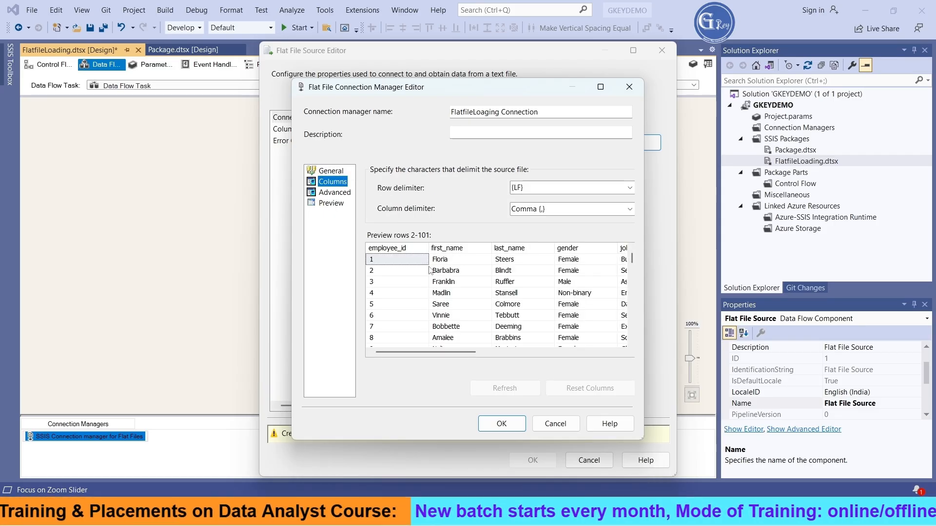
drag(470, 352, 377, 358)
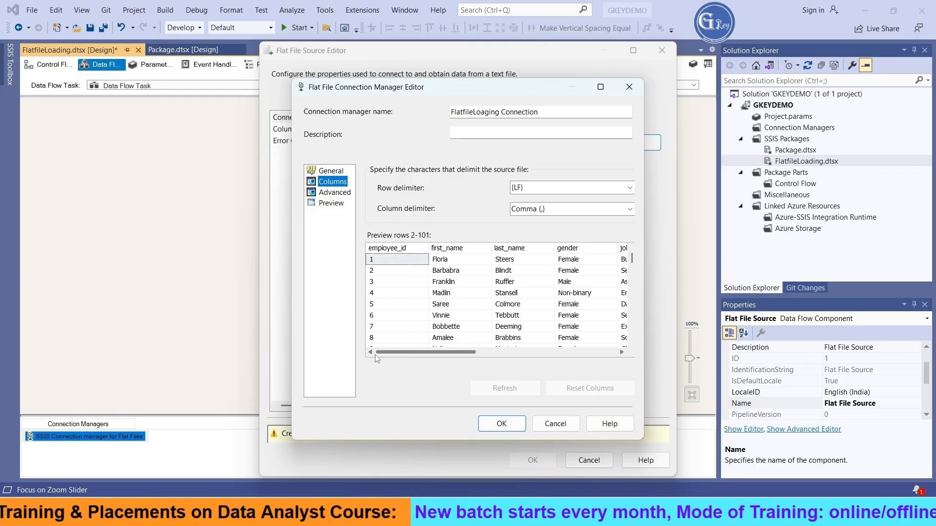
click(336, 193)
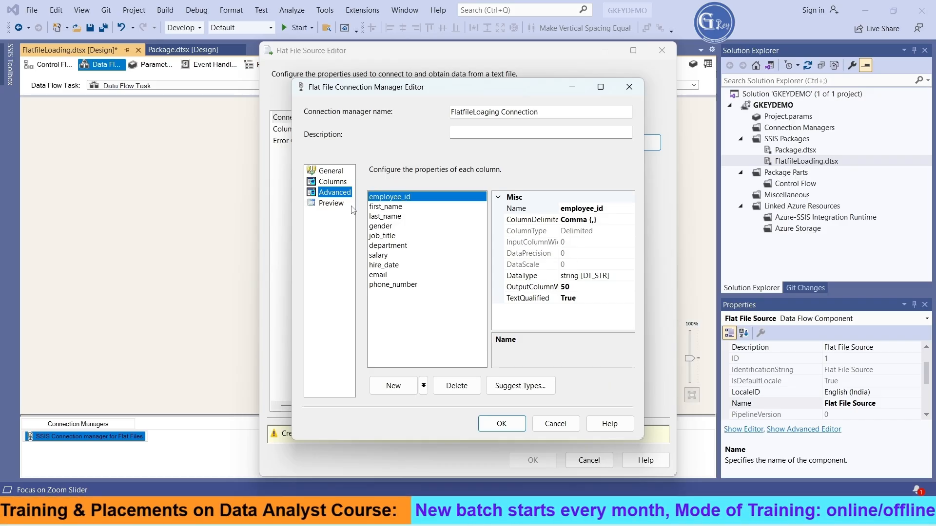
click(336, 203)
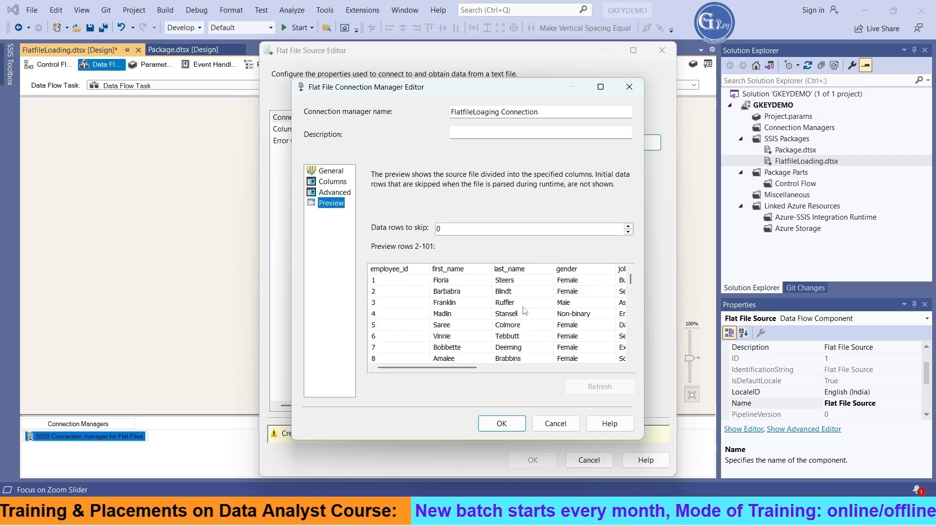
scroll(577, 325, down, 3)
scroll(578, 325, up, 2)
scroll(578, 325, up, 1)
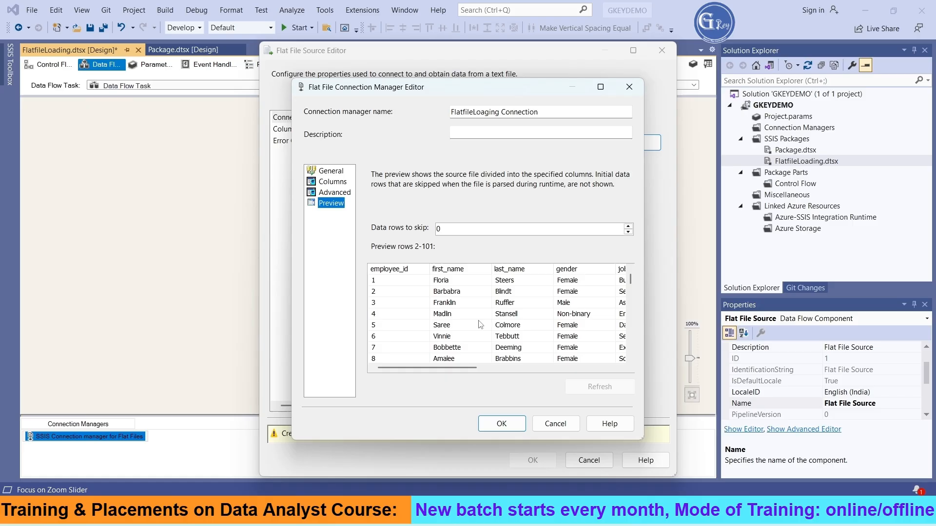
Save the flat file connection and apply it to the Flat File Source.
click(331, 171)
click(500, 424)
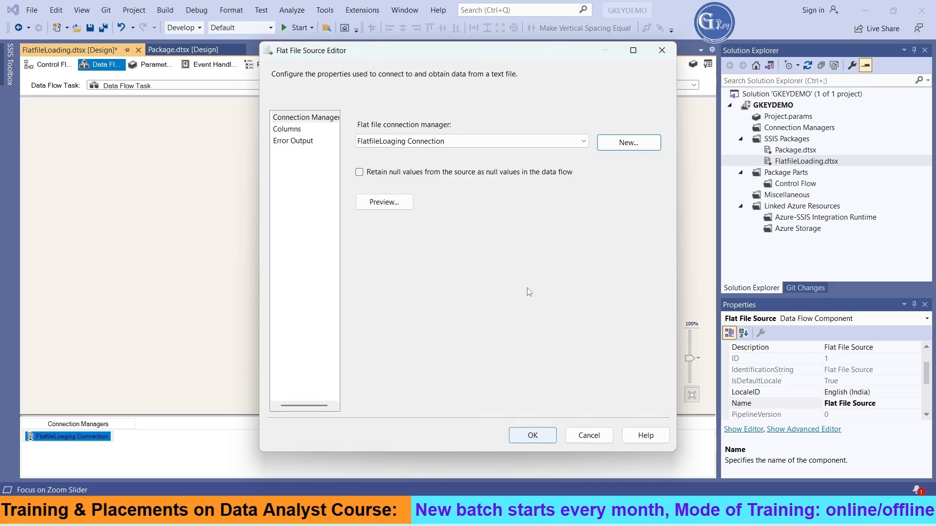
click(533, 436)
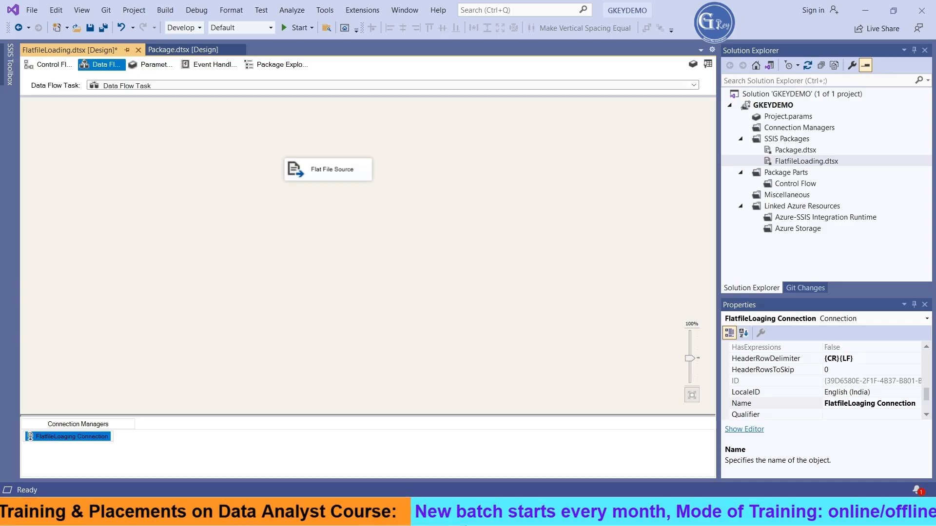
Switch to File Explorer and open CommaDelimetedFile.csv in the Part1 folder to examine its header row and comma-separated records.
mouse_move(416, 511)
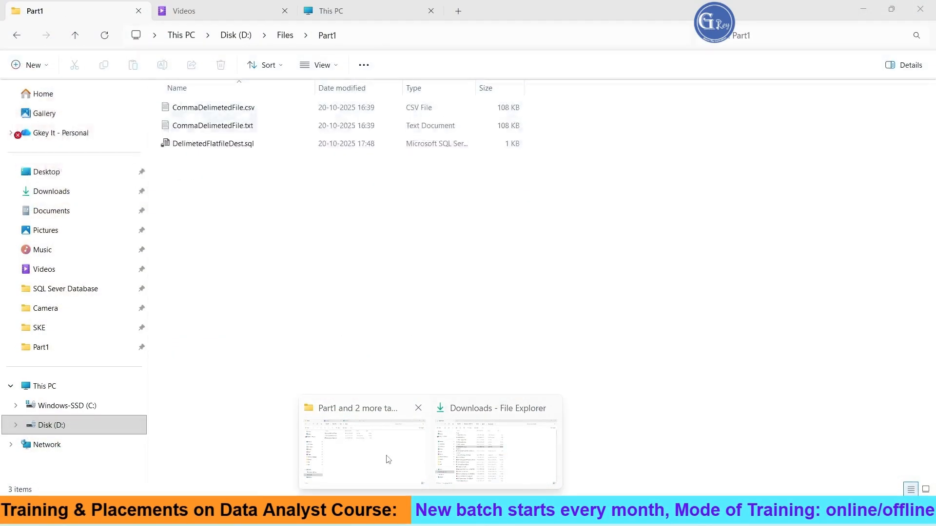
click(389, 460)
double_click(230, 108)
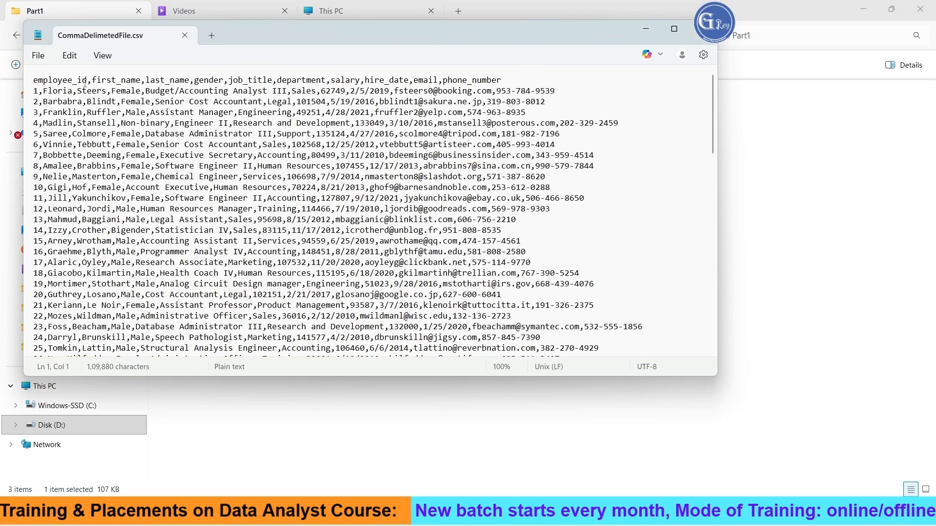
click(258, 81)
click(379, 81)
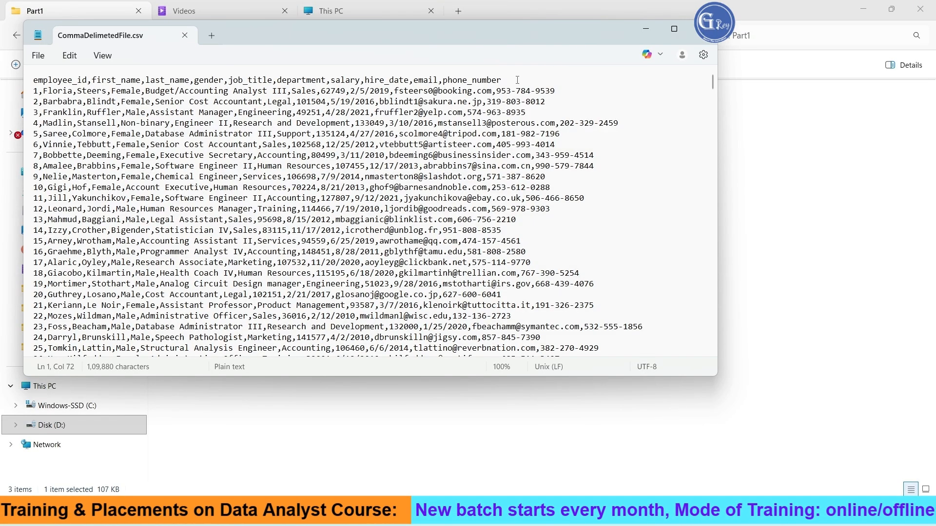
scroll(594, 315, down, 10)
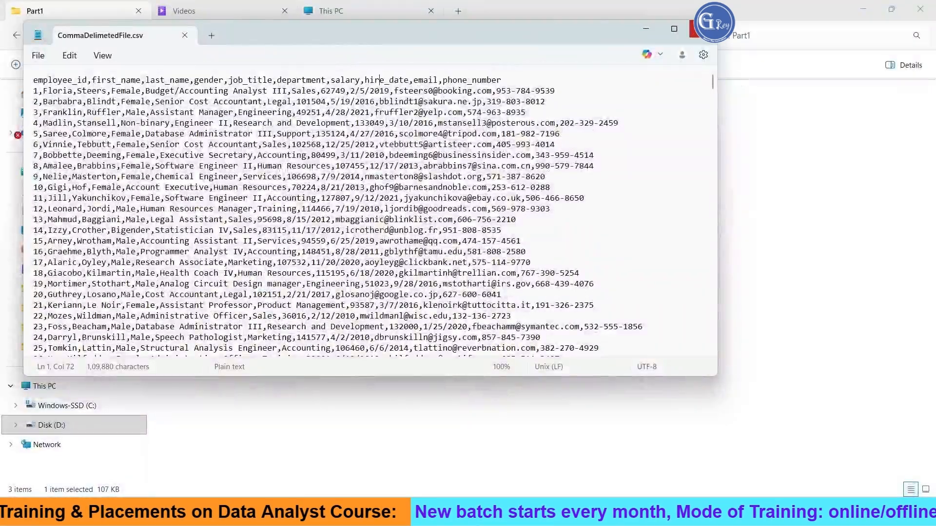
click(702, 29)
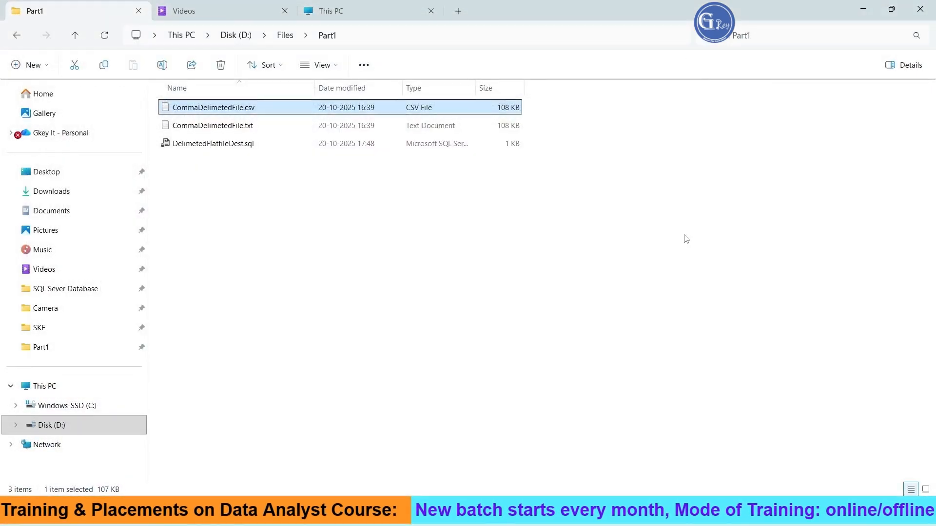
Open the DelimetedFlatfileDest.sql script from the Part1 folder in SQL Server Management Studio.
click(685, 234)
click(278, 130)
click(336, 292)
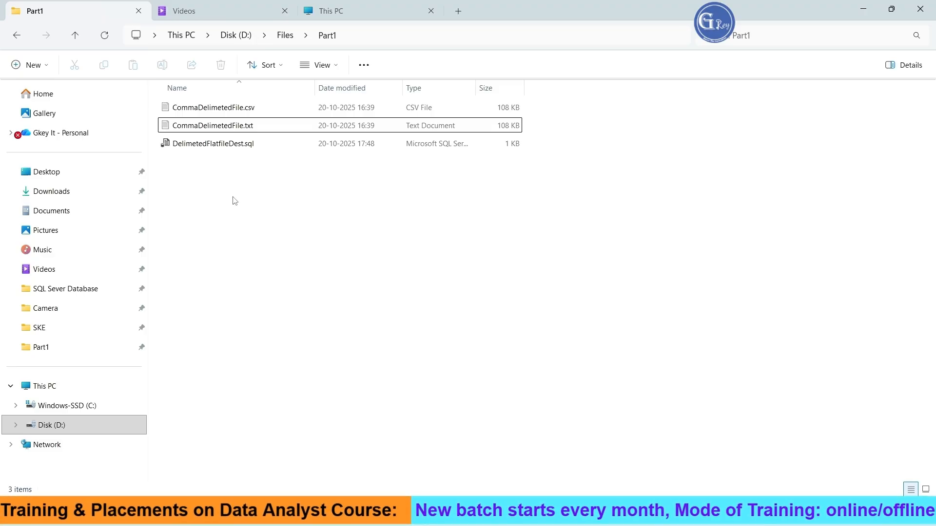
double_click(214, 146)
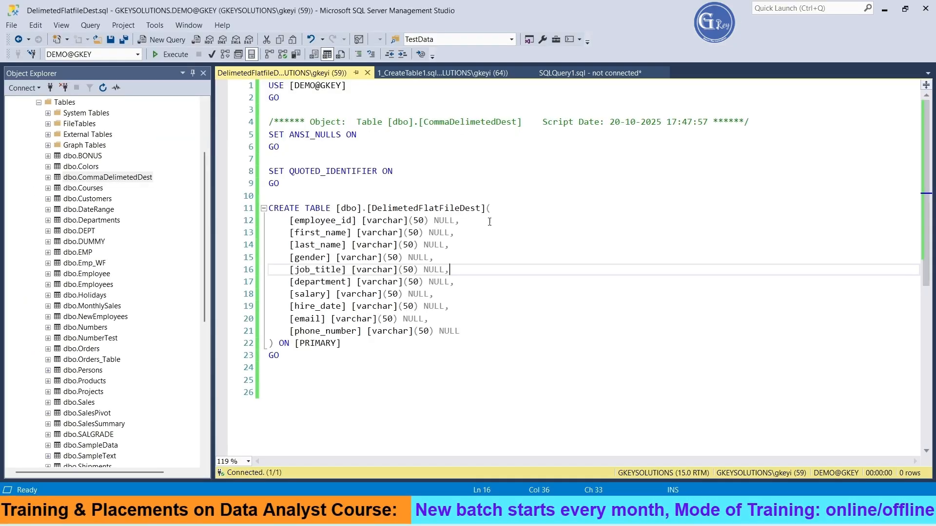
Close the 1_CreateTable1.sql and SQLQuery1.sql query windows, leaving only the DelimetedFlatfileDest.sql script open.
click(529, 72)
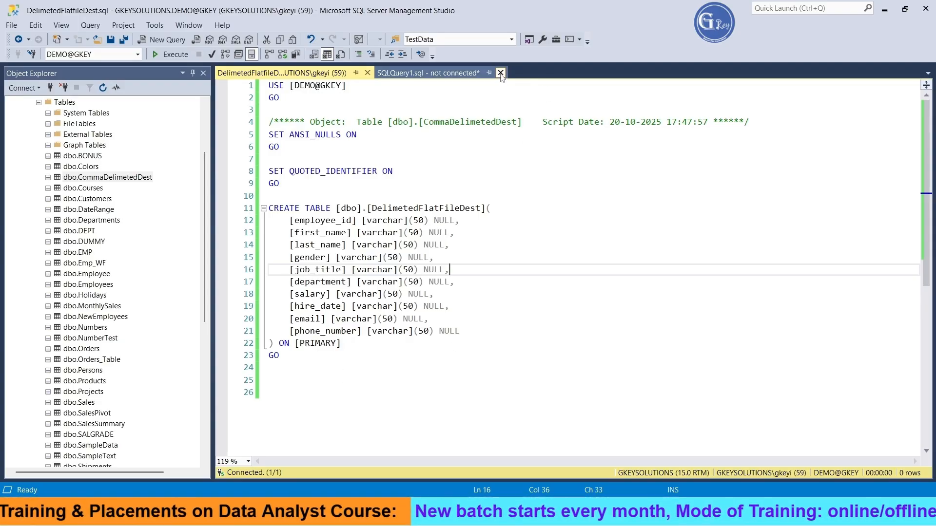
click(501, 72)
click(506, 331)
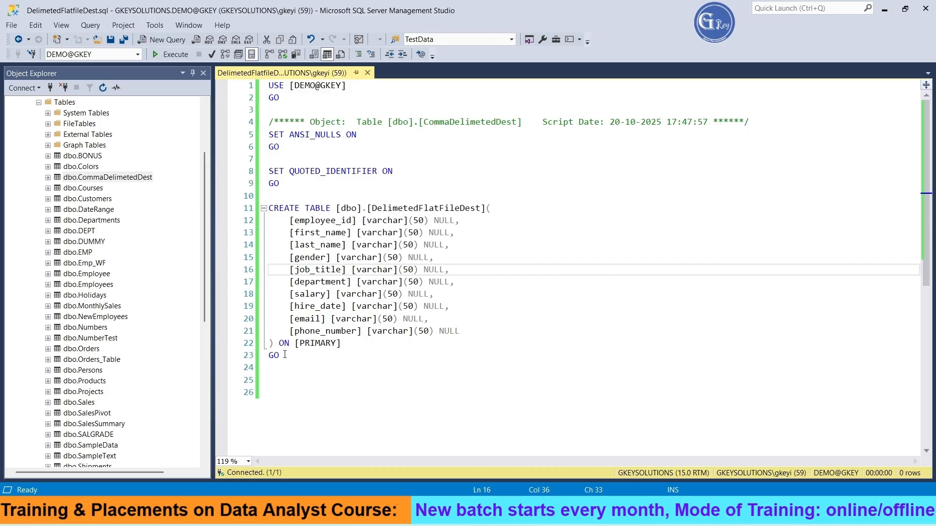
Execute the whole script, from USE [DEMO@GKEY] through the final GO, to create the DelimetedFlatFileDest table.
drag(282, 357, 269, 85)
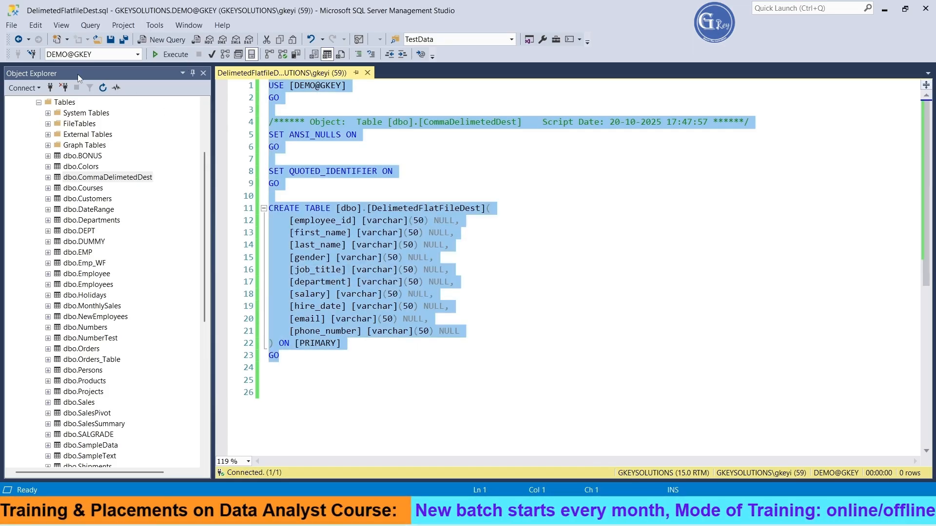
click(175, 57)
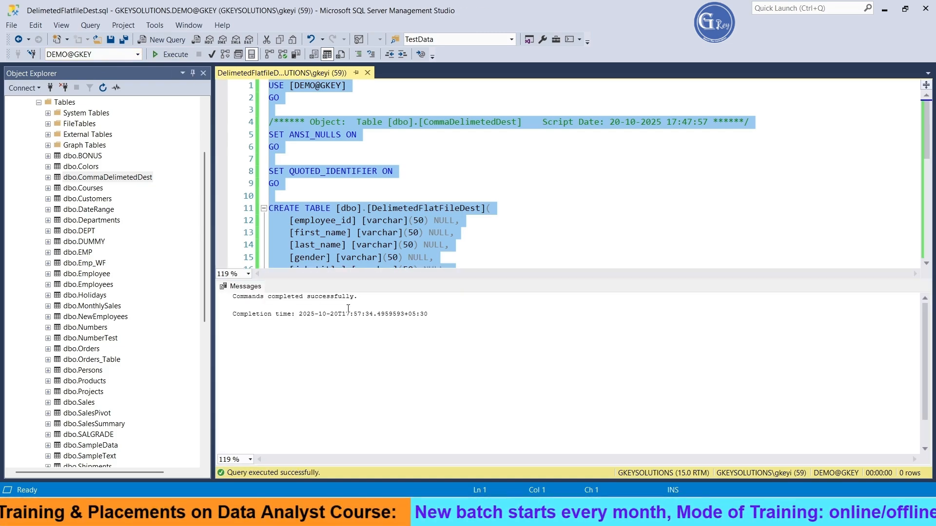
click(552, 208)
Add the query "select * from [DelimetedFlatFileDest]" below the last GO, copying the table name from the CREATE TABLE statement.
scroll(553, 208, down, 4)
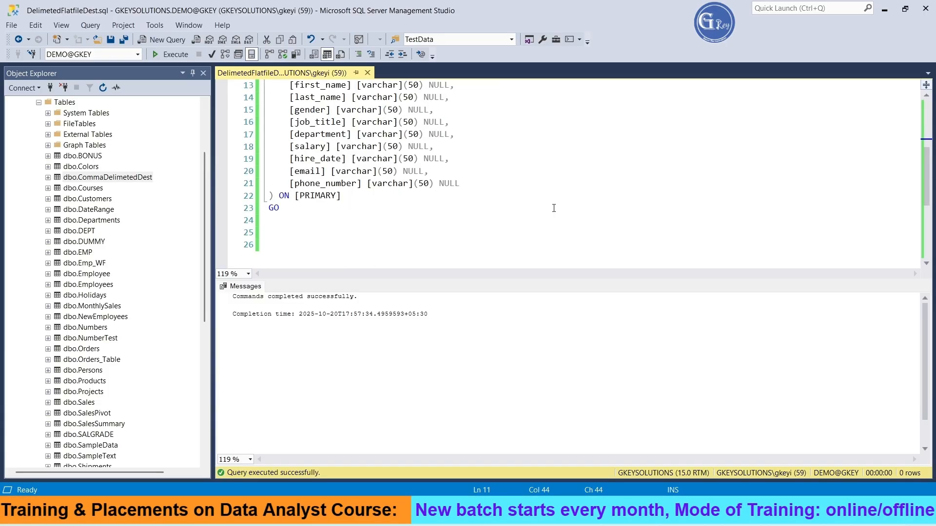
click(284, 225)
text(select * from)
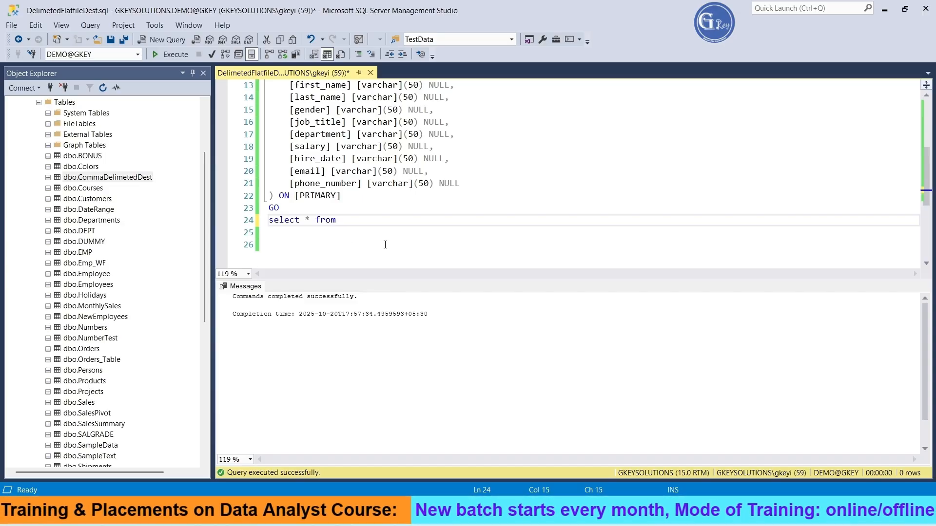
scroll(455, 159, up, 2)
click(485, 135)
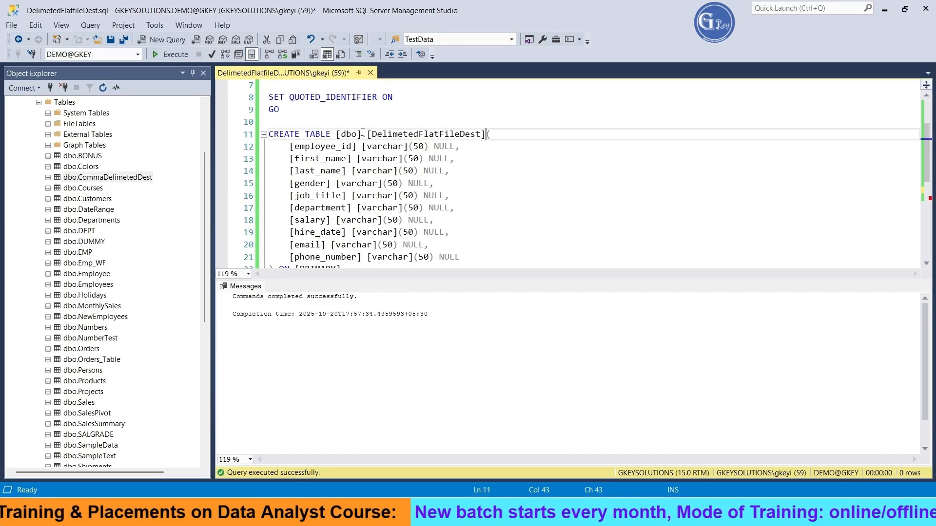
shift+click(367, 135)
key(ctrl+c)
scroll(418, 145, down, 3)
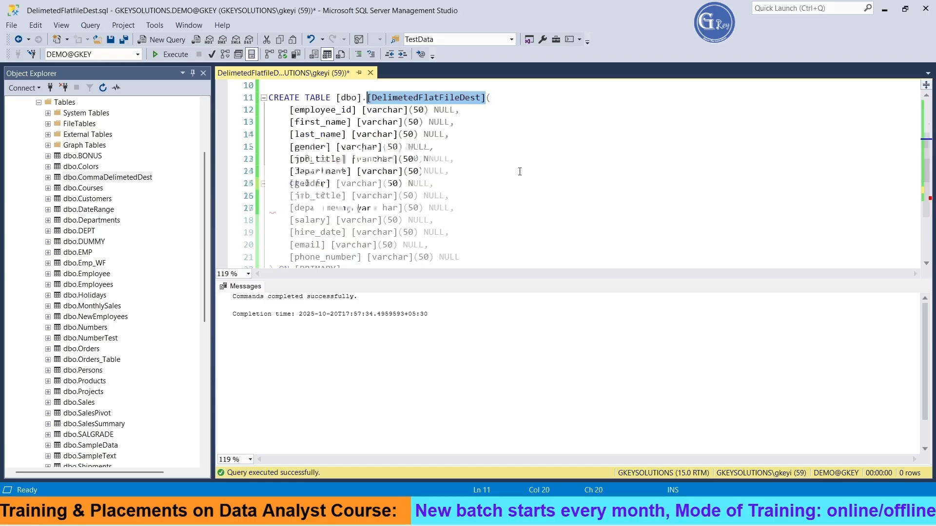
click(438, 186)
key(ctrl+v)
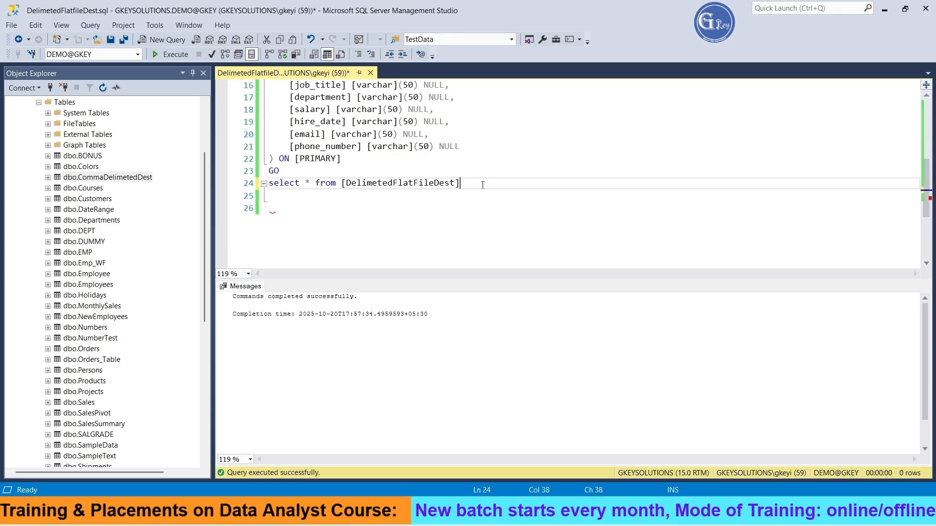
Run only the select query on DelimetedFlatFileDest to check the new table's columns.
key(shift+Home)
click(175, 54)
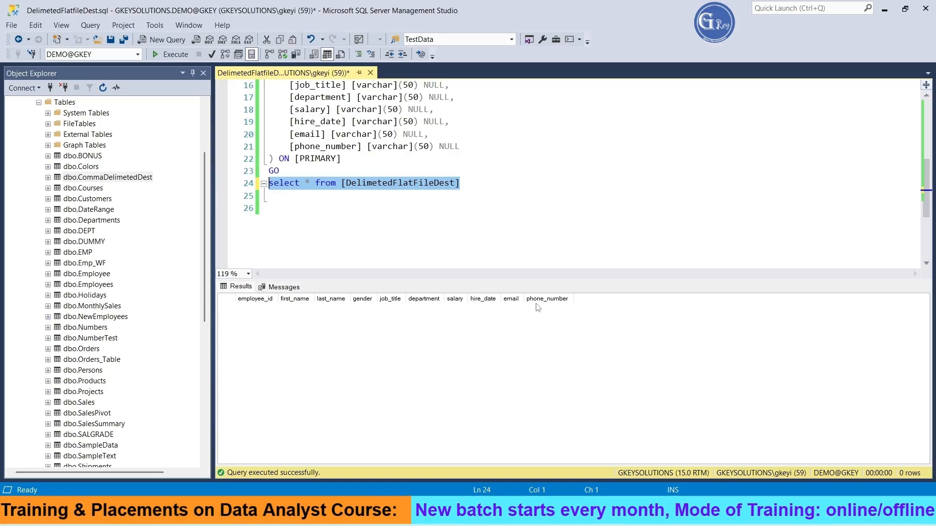
click(476, 229)
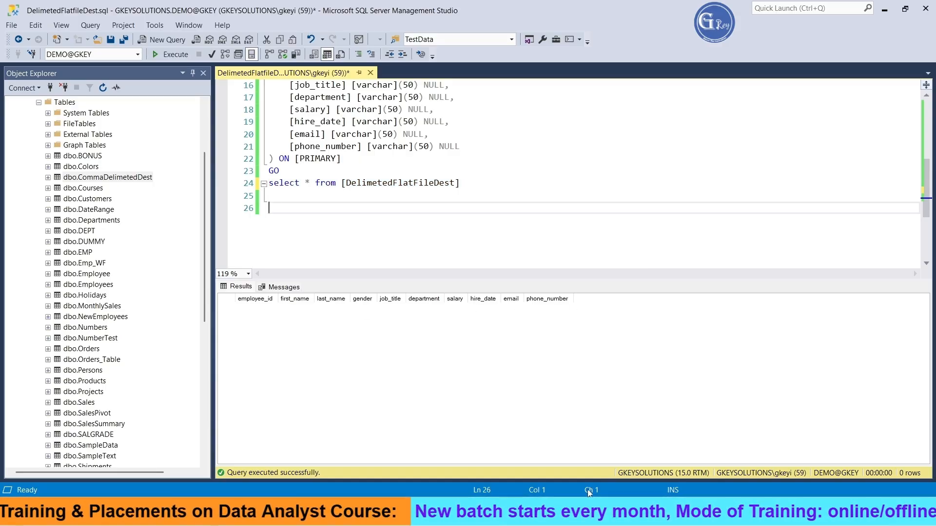
Switch to the FlatfileLoading.dtsx package in Visual Studio and add an OLE DB Destination below the Flat File Source.
mouse_move(644, 513)
click(642, 441)
click(414, 283)
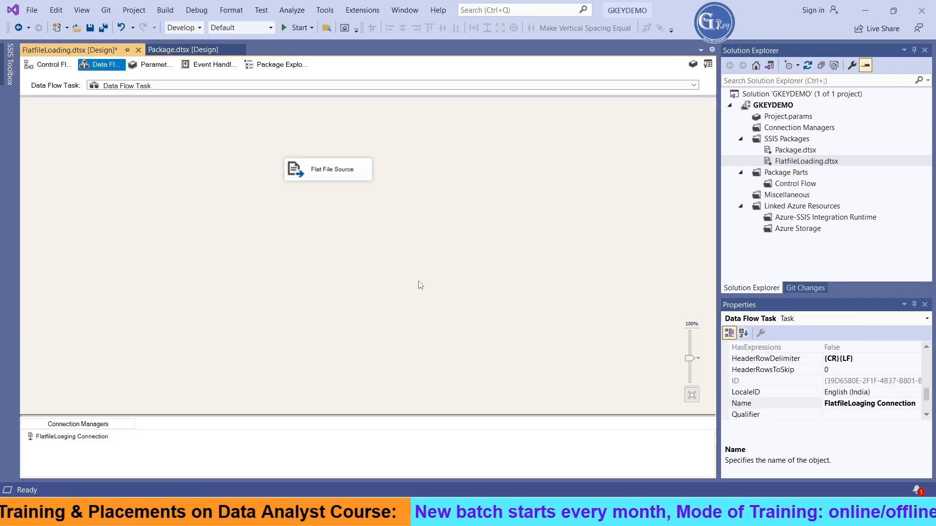
click(12, 82)
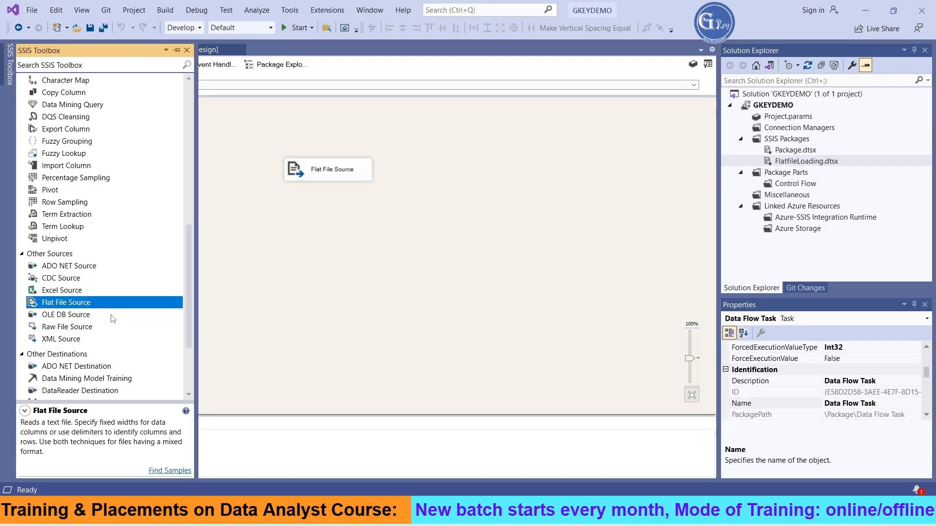
scroll(112, 319, down, 3)
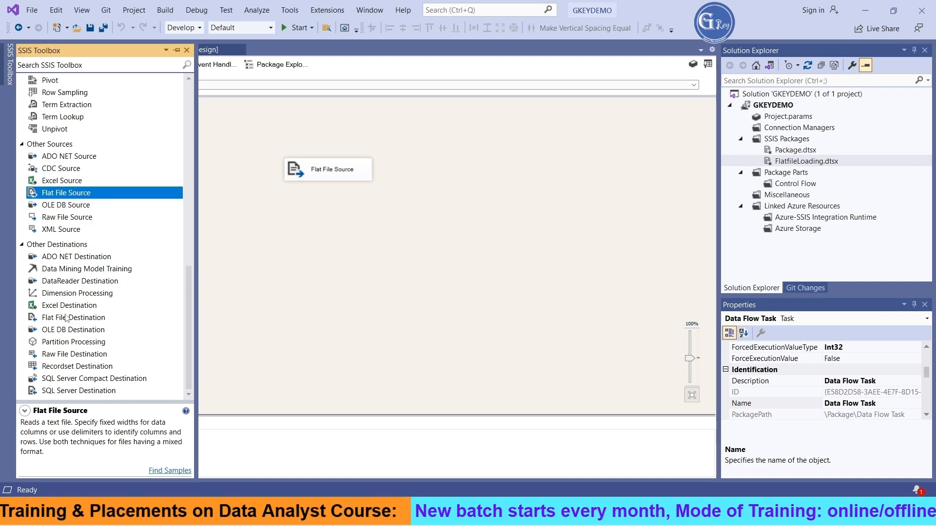
drag(71, 334, 300, 255)
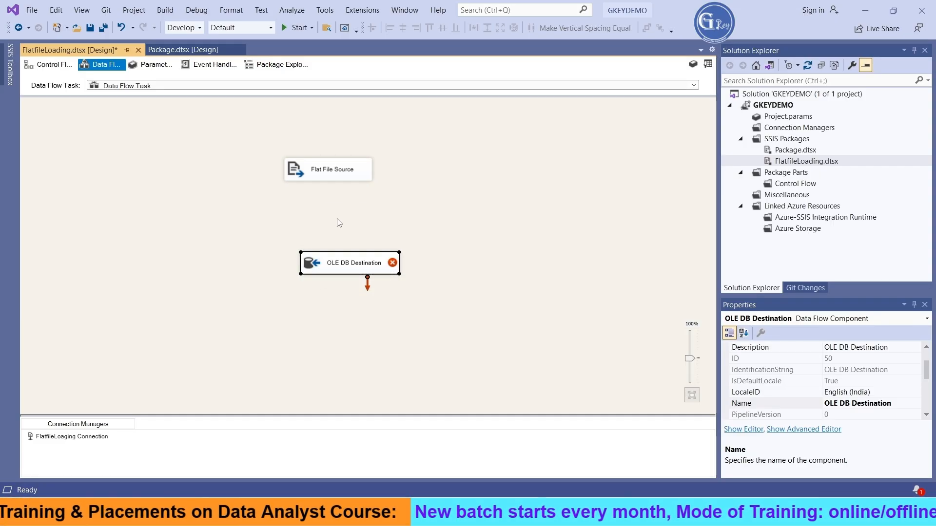
Connect the Flat File Source output to the OLE DB Destination.
click(340, 177)
drag(336, 195, 301, 264)
click(339, 267)
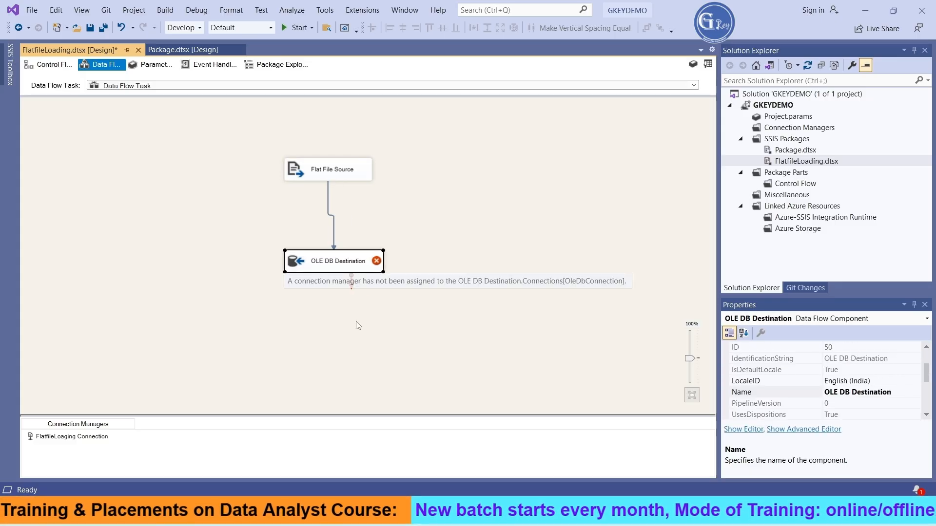
Edit the OLE DB Destination and delete the saved data connections GKEYSOLUTIONS.DataAnalyst_10 and LocalHost.DEMO@GKEY from the connection manager configuration.
double_click(304, 264)
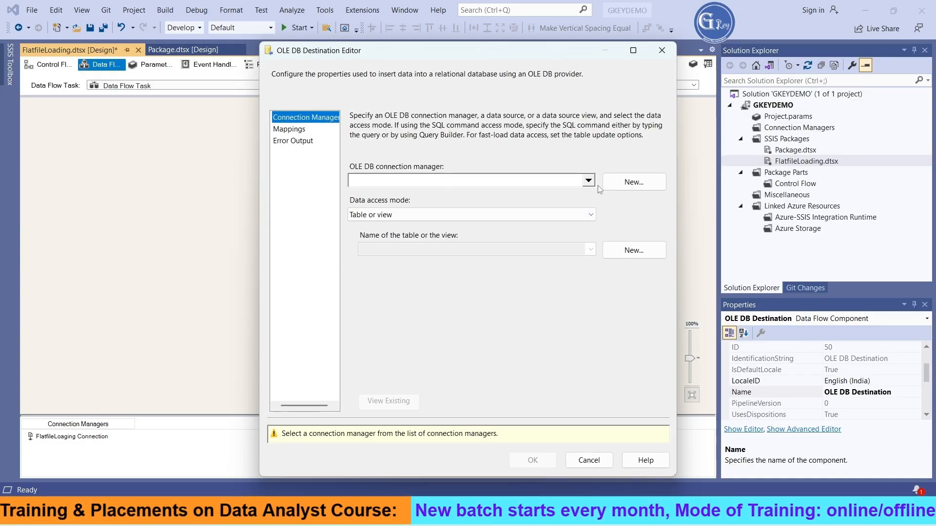
click(628, 183)
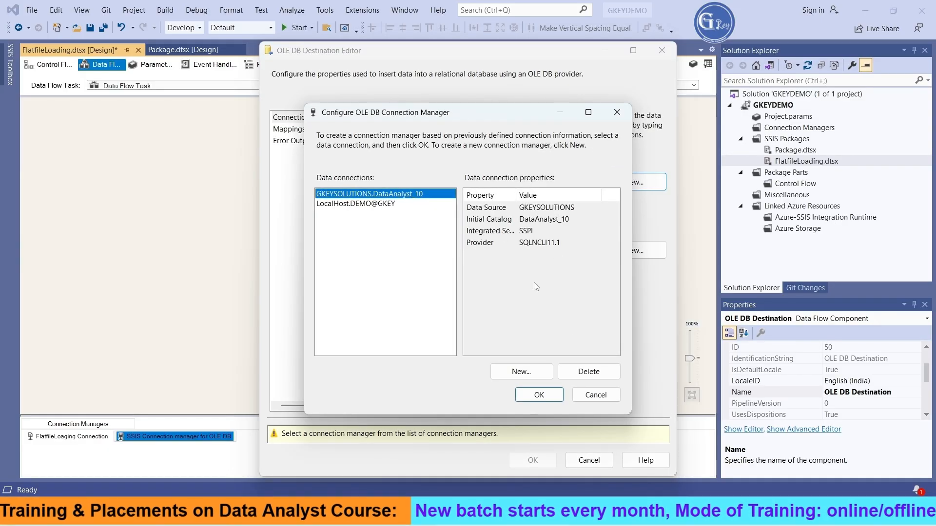
click(591, 372)
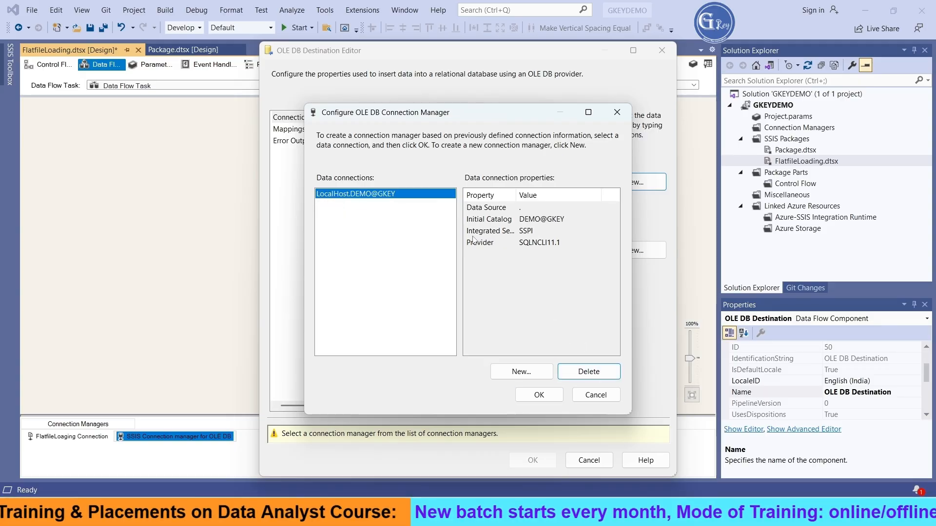
click(591, 373)
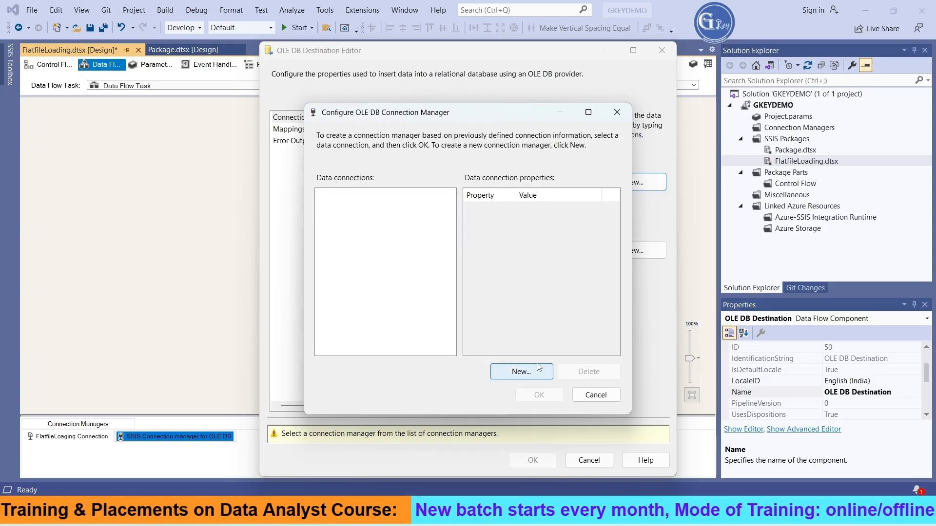
click(521, 372)
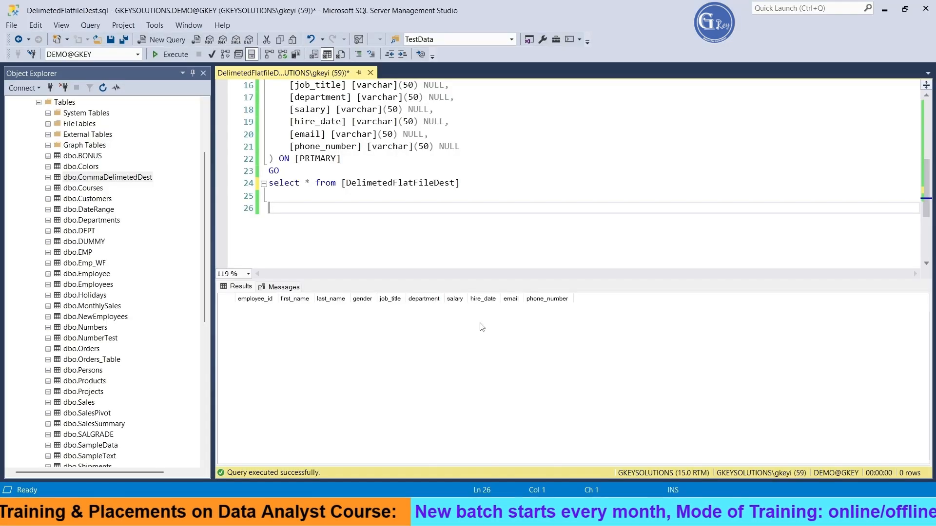
scroll(162, 161, up, 3)
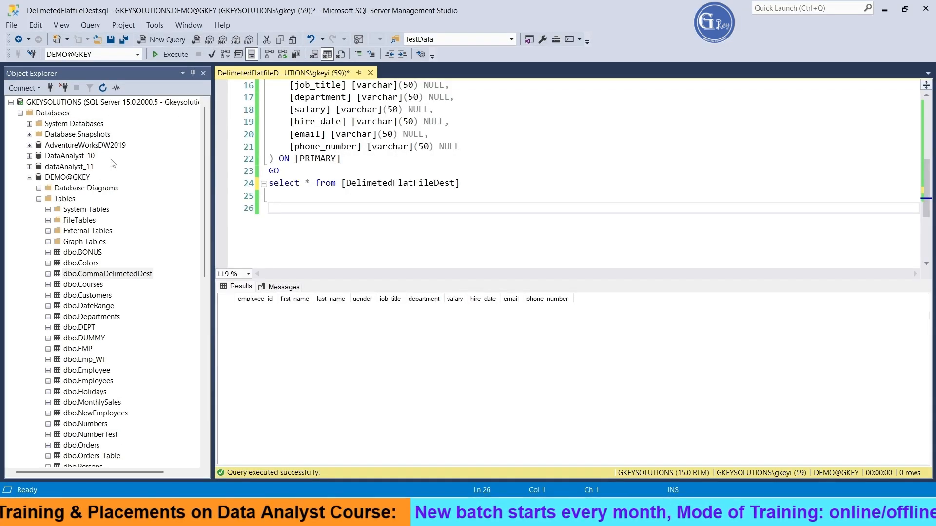
click(30, 178)
click(59, 103)
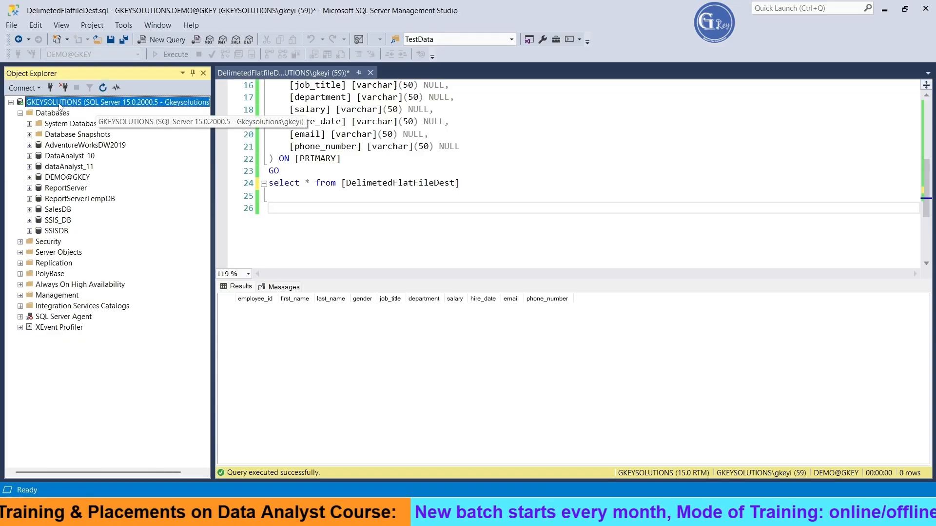
right_click(59, 107)
click(80, 109)
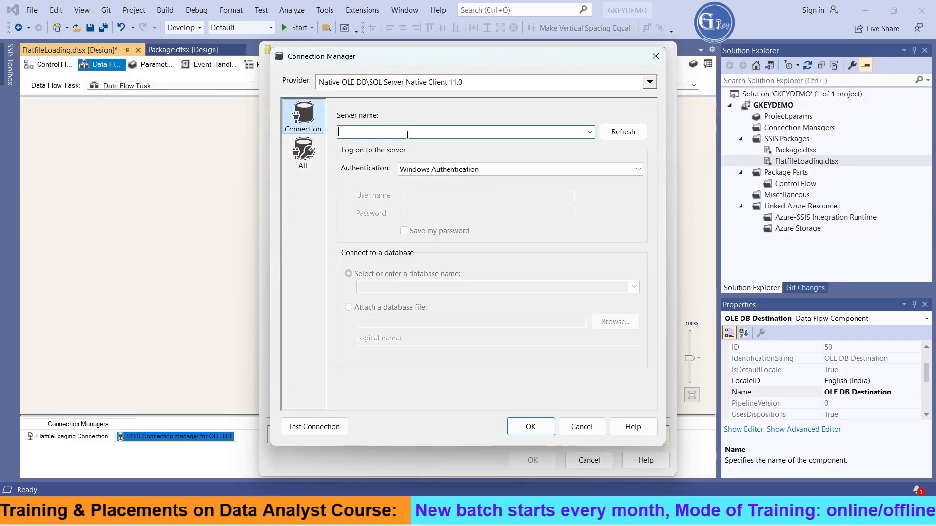
Set the new connection's server name to GKEYSOLUTIONS and its database to DEMO@GKEY.
click(407, 132)
text(GKEYSOLUTIONS)
click(634, 287)
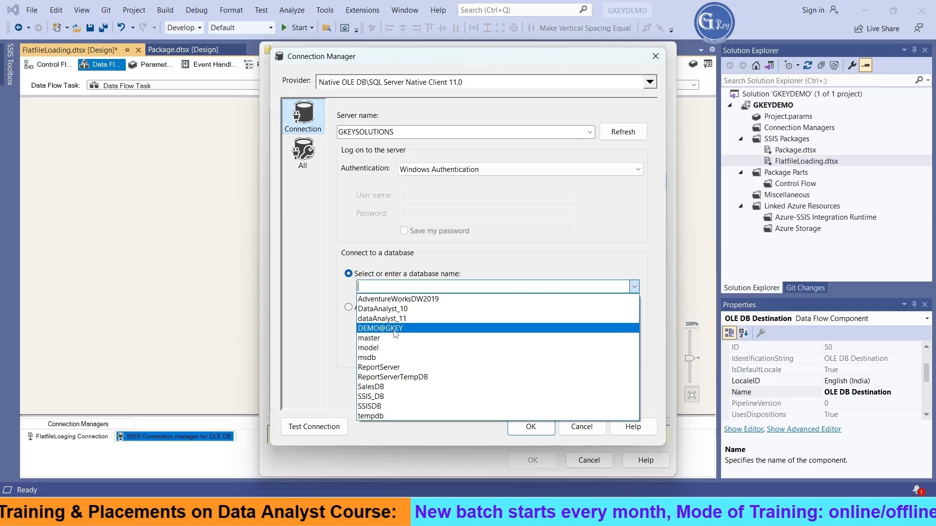
click(394, 329)
Test the database connection, save it, and assign it to the OLE DB Destination.
click(314, 426)
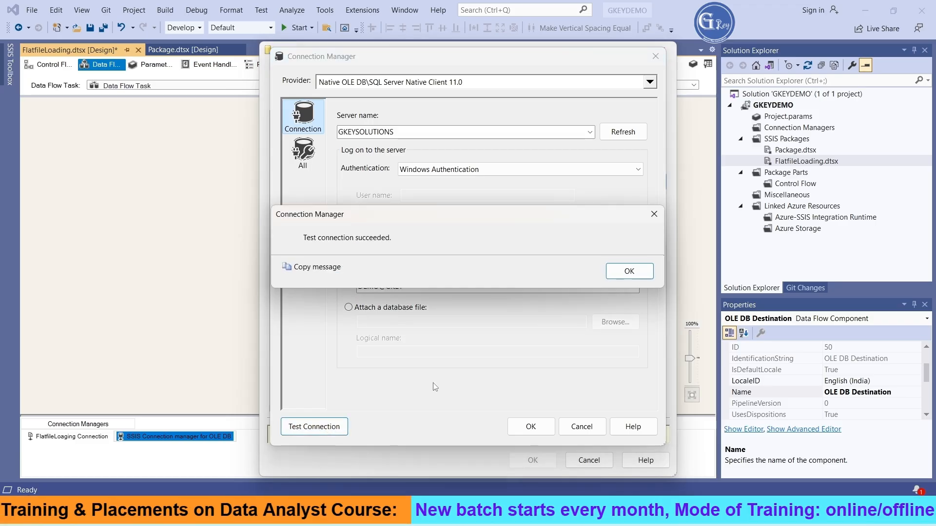
click(639, 273)
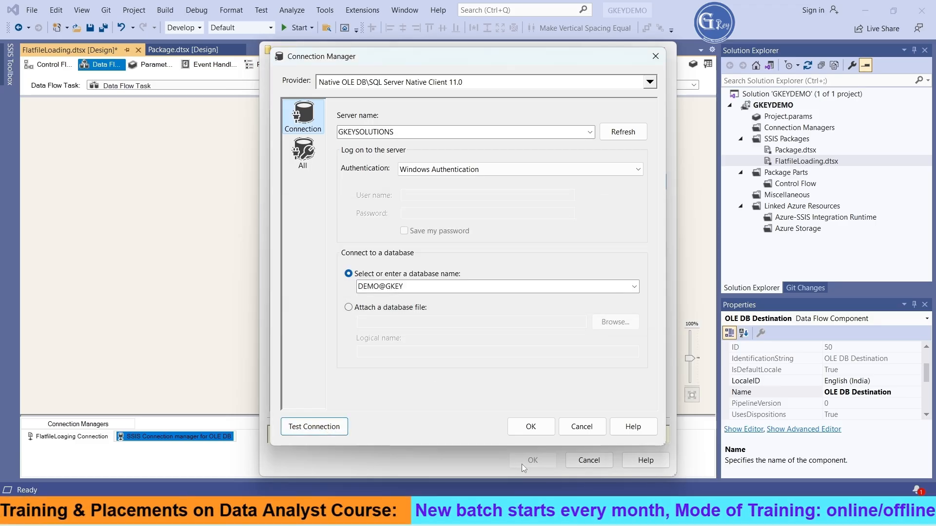
click(542, 429)
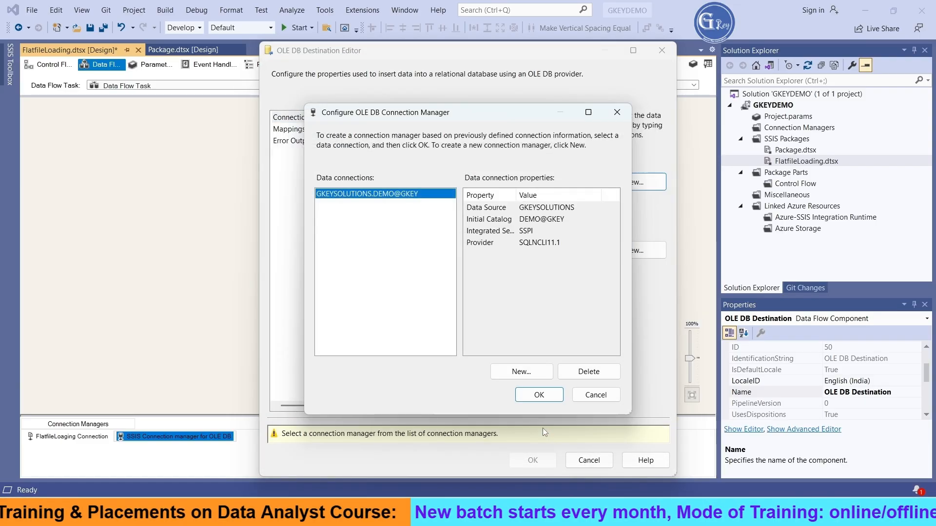
click(538, 394)
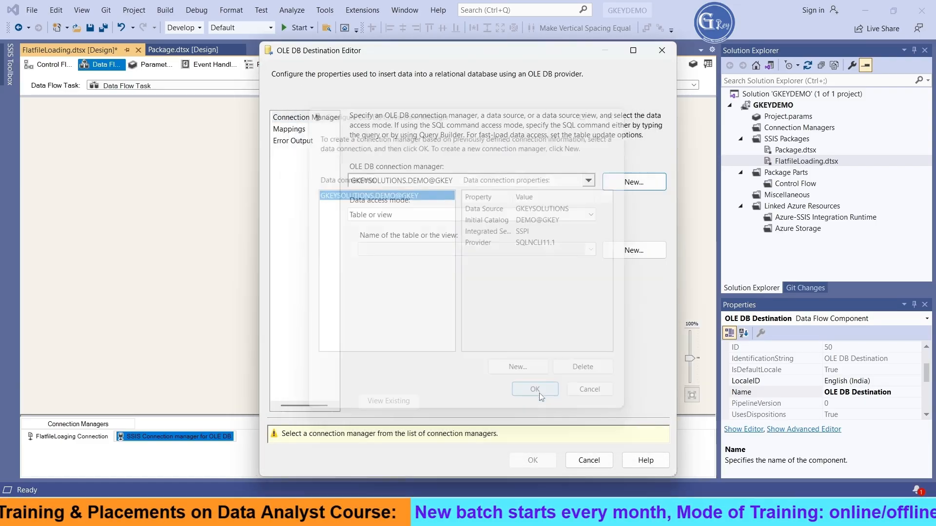
Set the OLE DB Destination's data access mode to "Table or view - fast load".
click(296, 130)
click(292, 131)
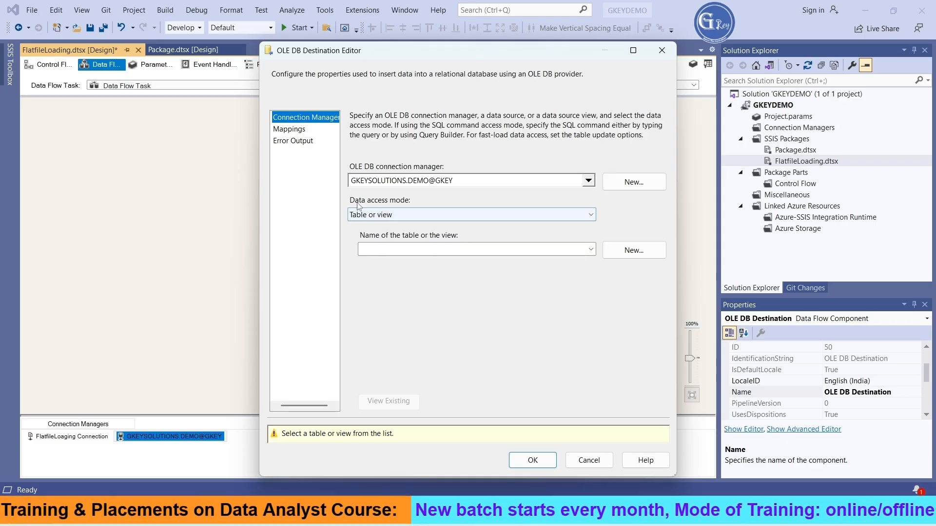
click(416, 216)
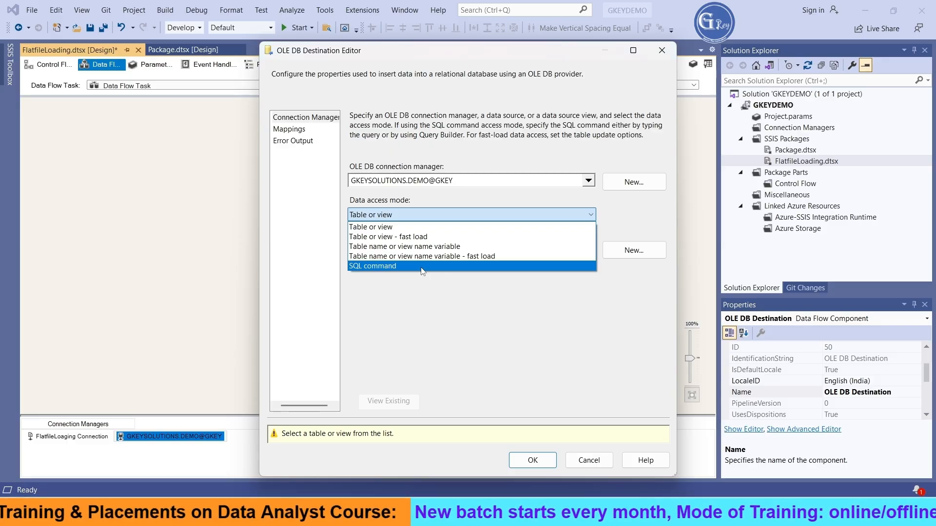
click(425, 238)
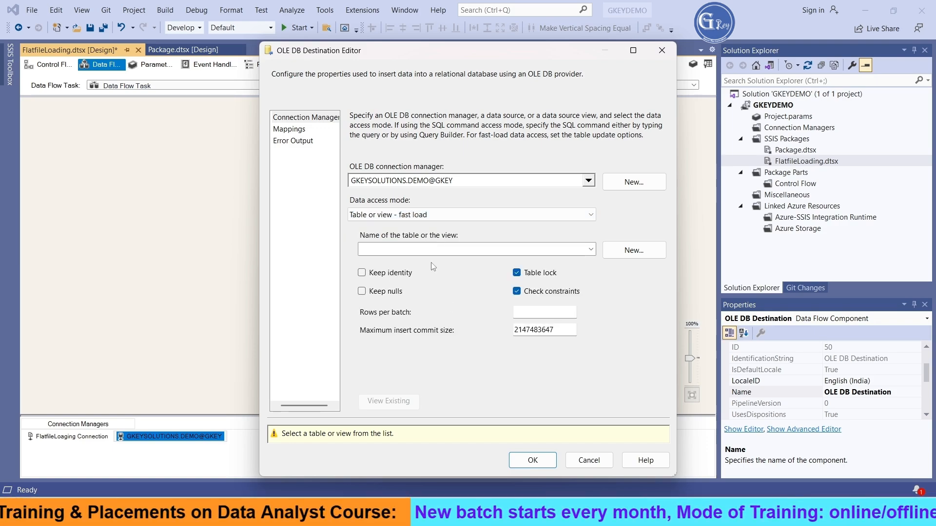
Choose [dbo].[DelimetedFlatFileDest] as the OLE DB Destination's target table, closing the leftover server connection dialog in SQL Server Management Studio.
click(583, 251)
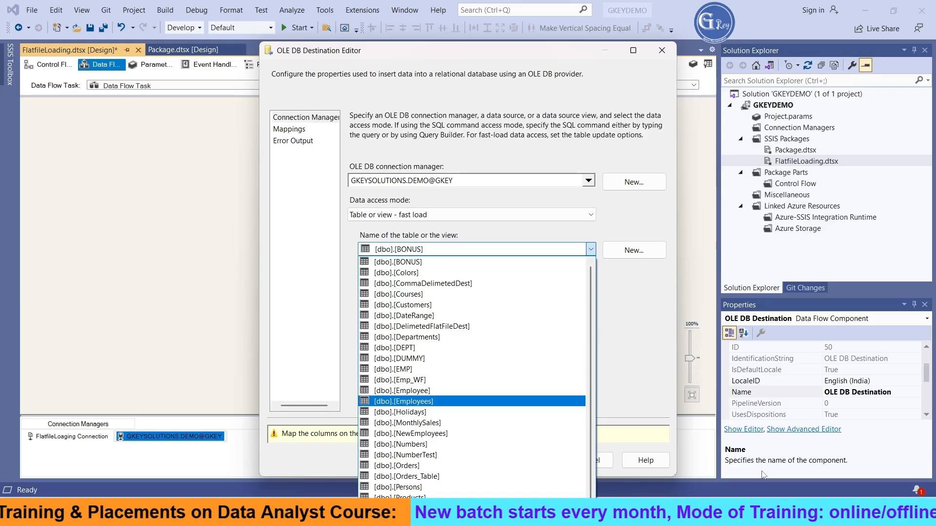
click(629, 512)
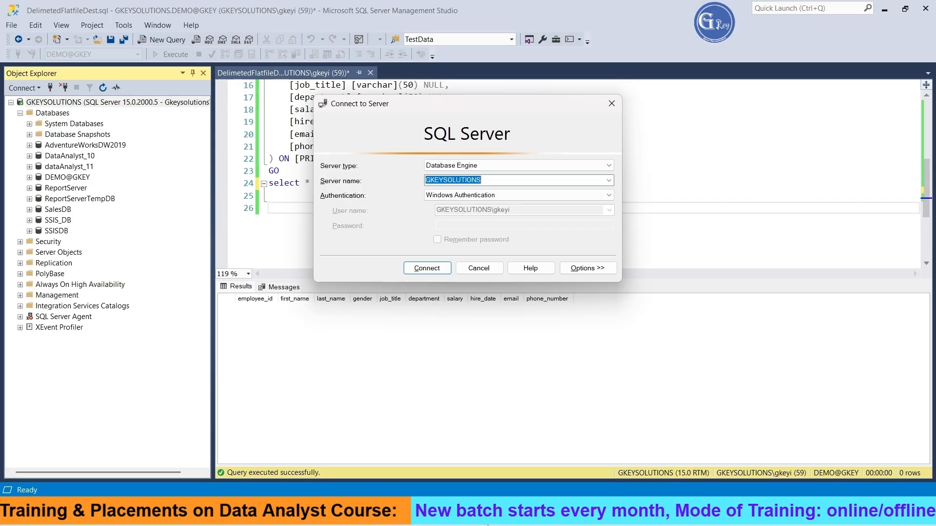
click(612, 104)
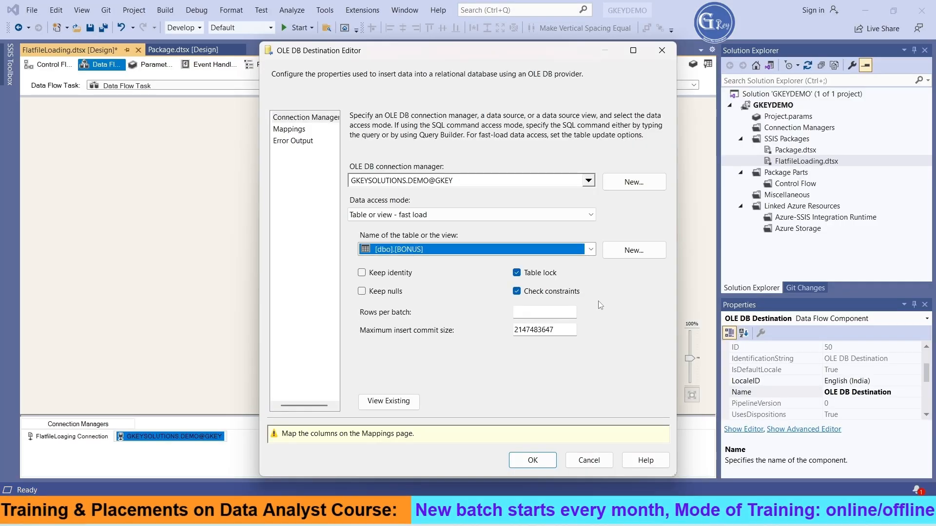
click(590, 248)
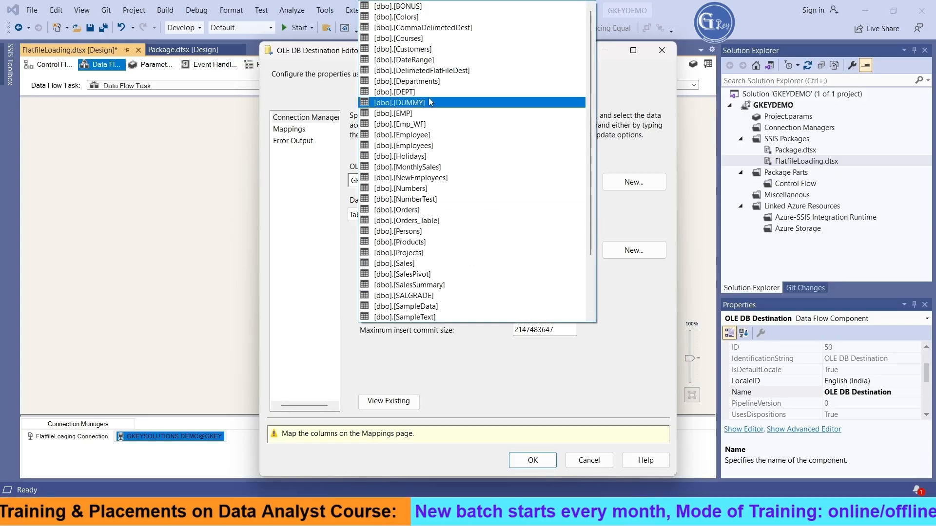
click(428, 70)
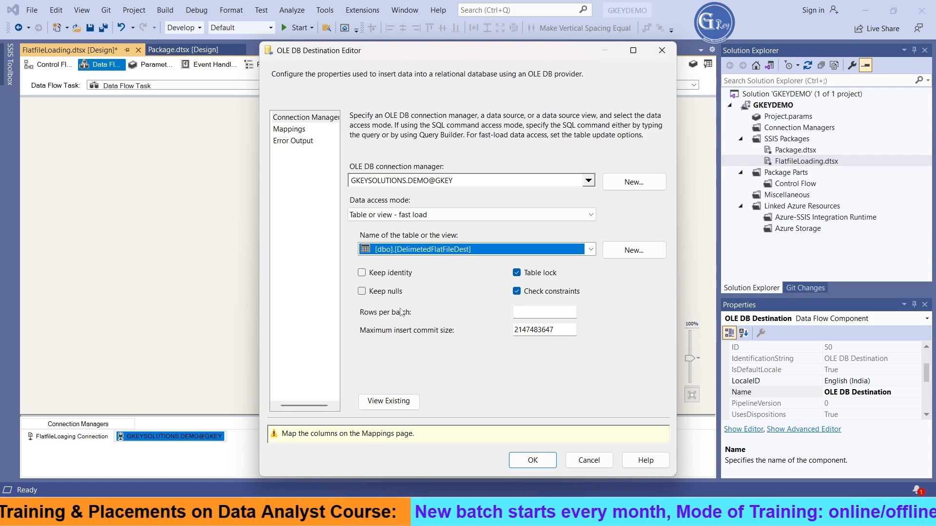
Map the input columns to the same-named destination columns, check the employee_id mapping, and save the OLE DB Destination's settings.
click(289, 130)
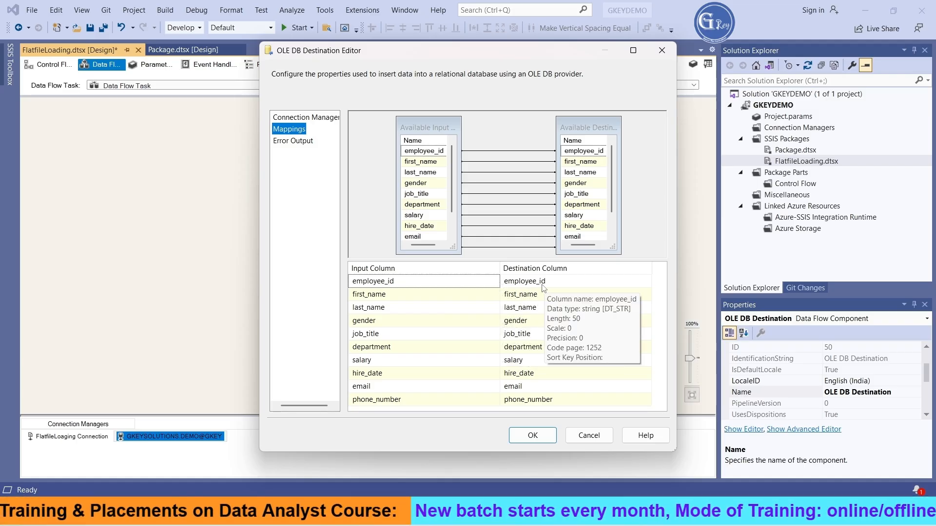
click(493, 282)
click(495, 281)
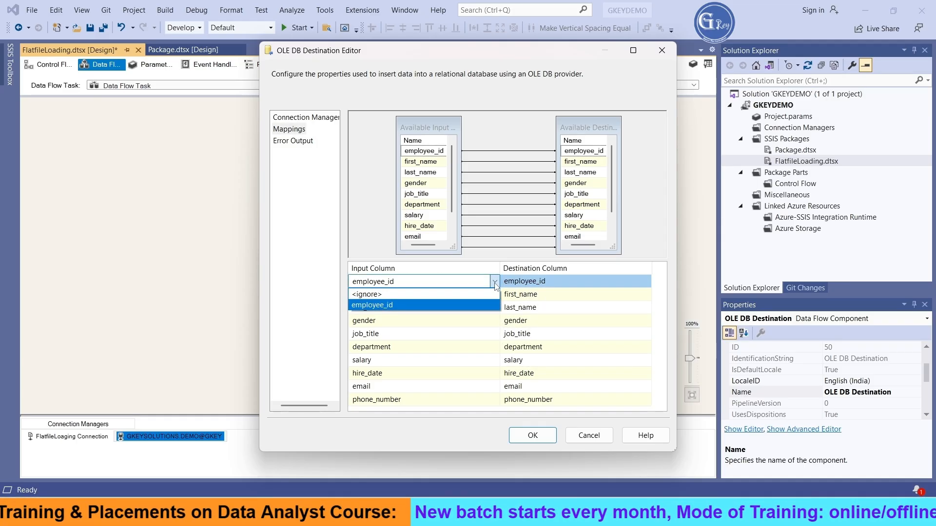
click(496, 284)
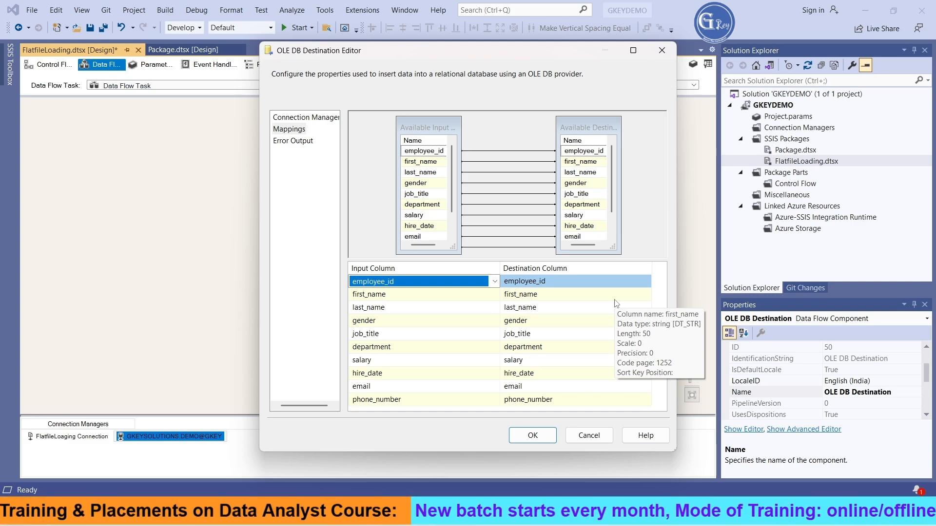
click(533, 435)
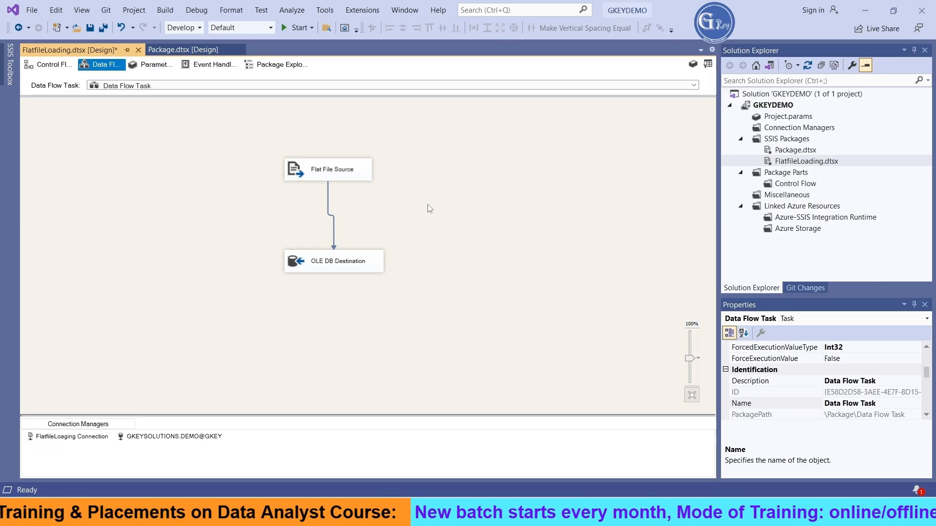
click(67, 438)
key(Right)
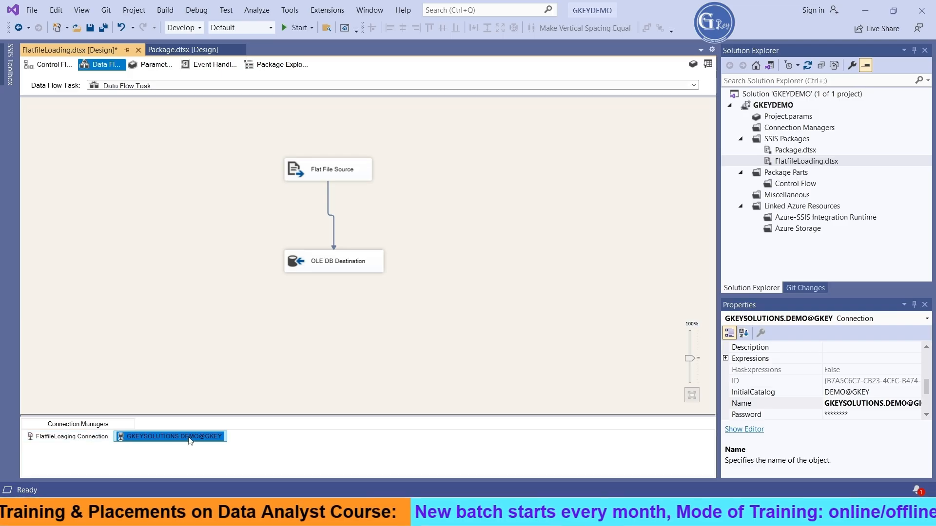
click(248, 454)
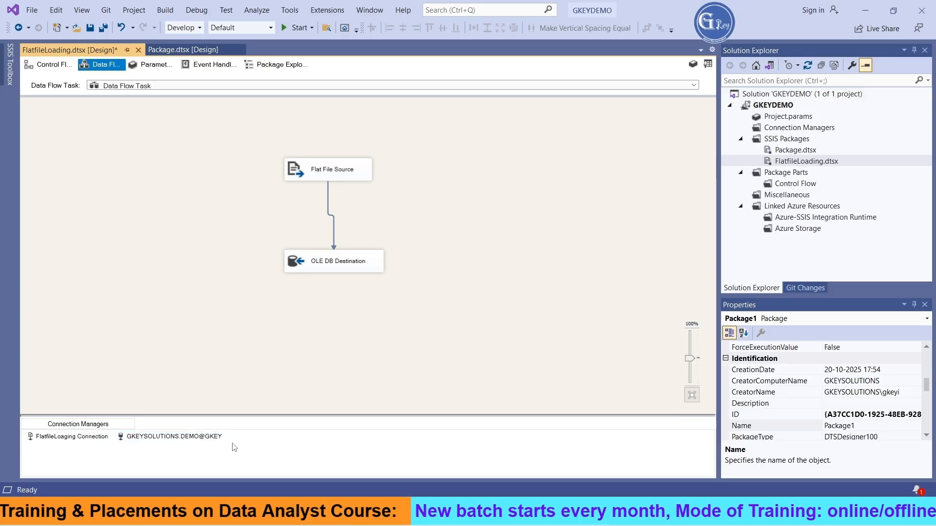
click(332, 169)
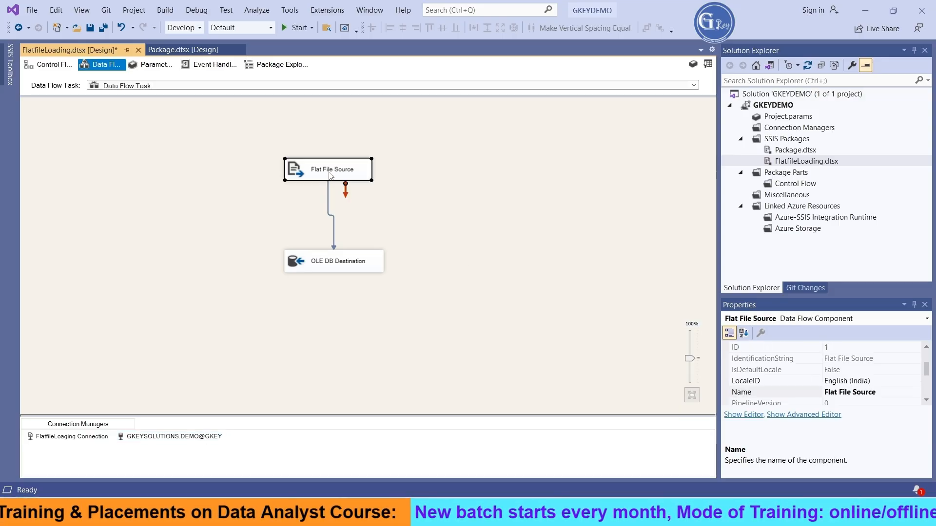
click(326, 267)
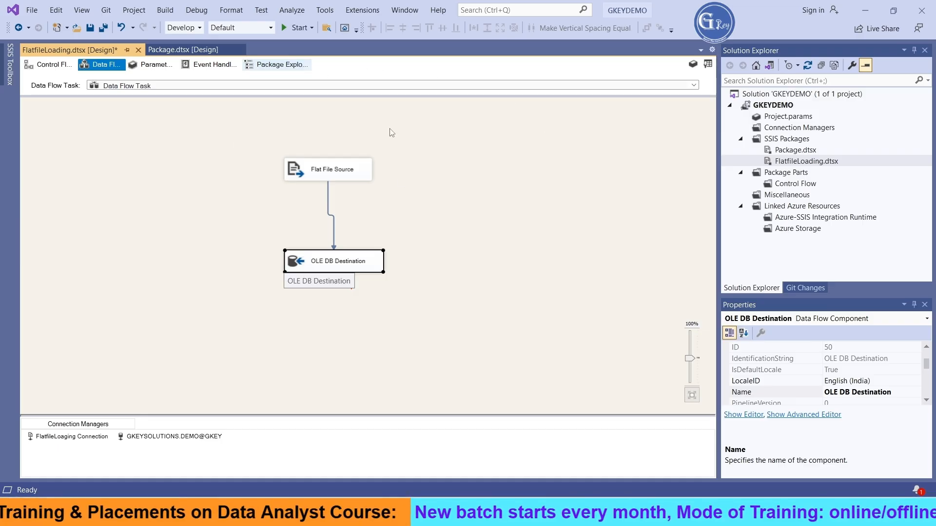
Run the FlatfileLoading package to load the flat file data into the destination table.
click(195, 198)
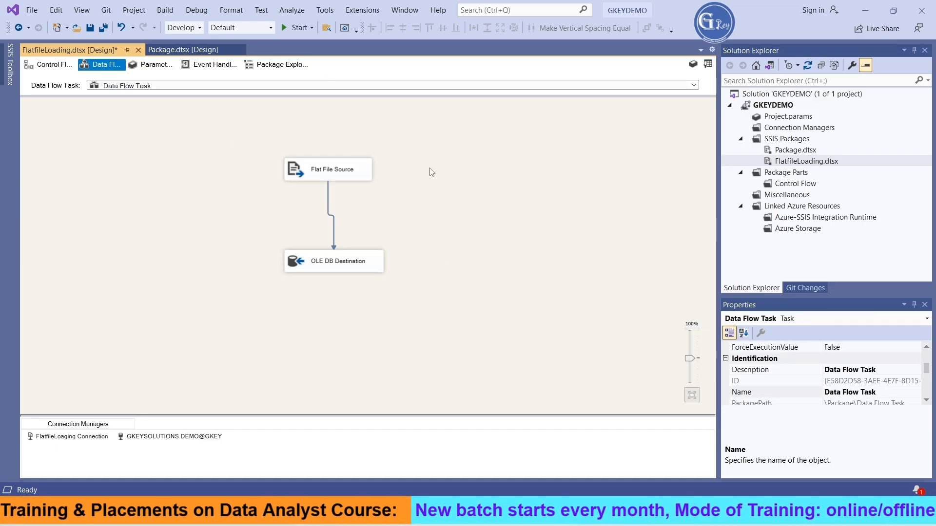
click(312, 28)
click(300, 33)
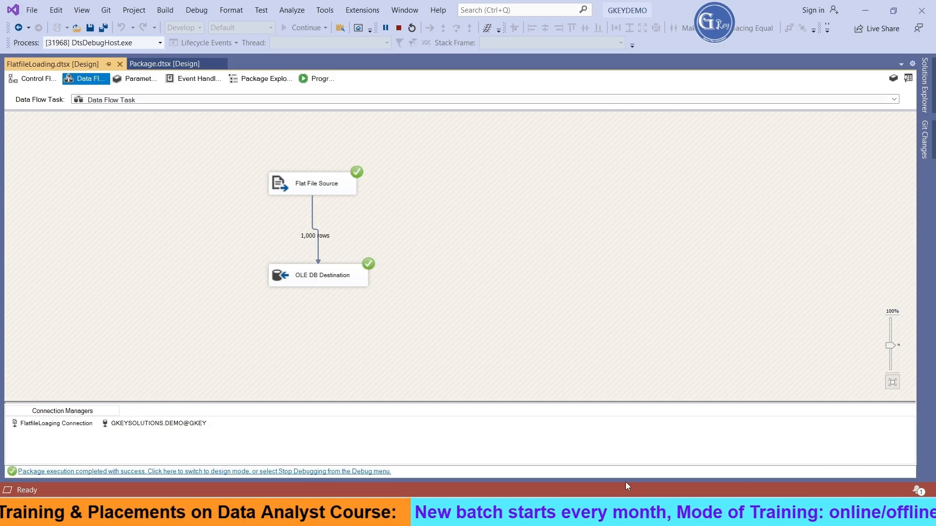
Switch to SQL Server Management Studio and run only the query "select * from [DelimetedFlatFileDest]" to check the loaded data.
click(484, 511)
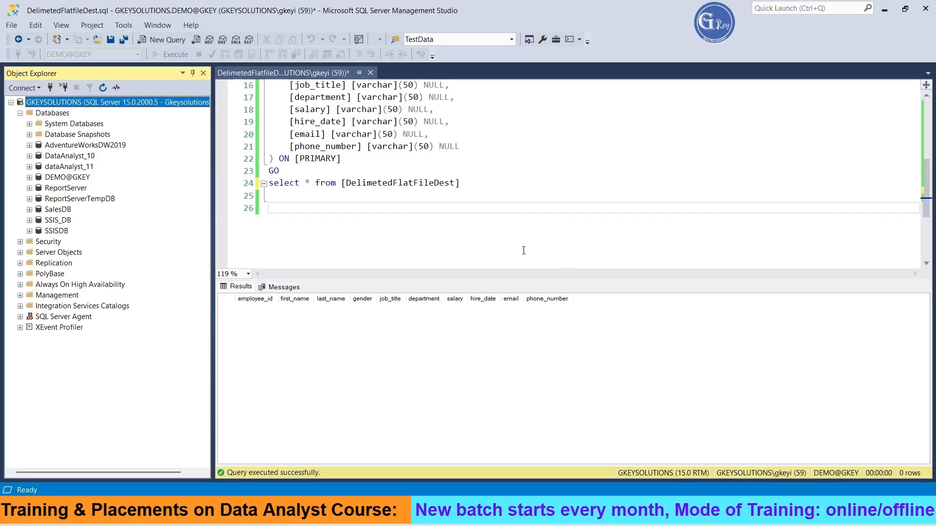
drag(466, 189, 268, 184)
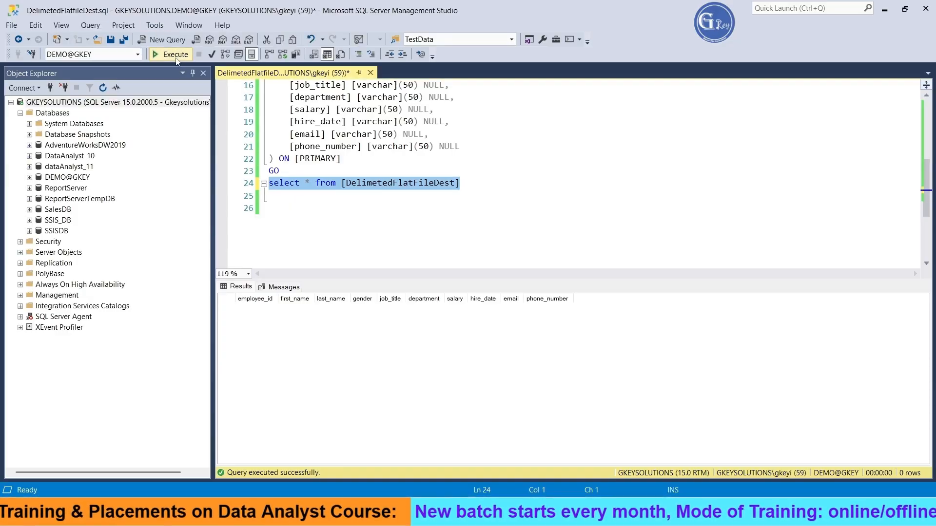
click(174, 55)
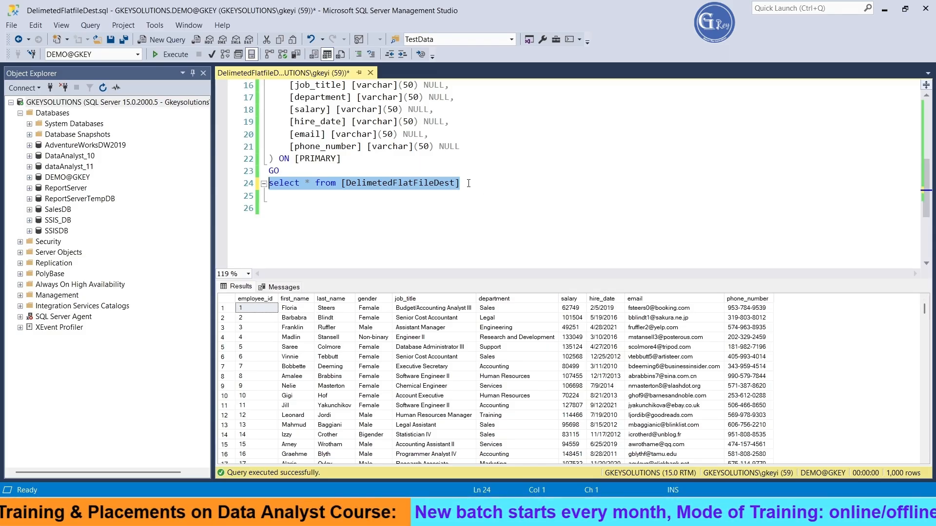
click(495, 185)
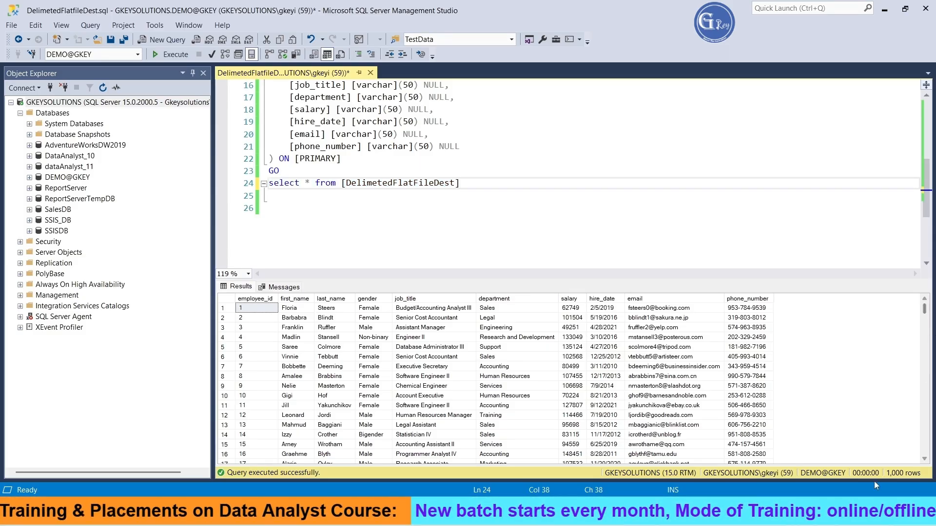